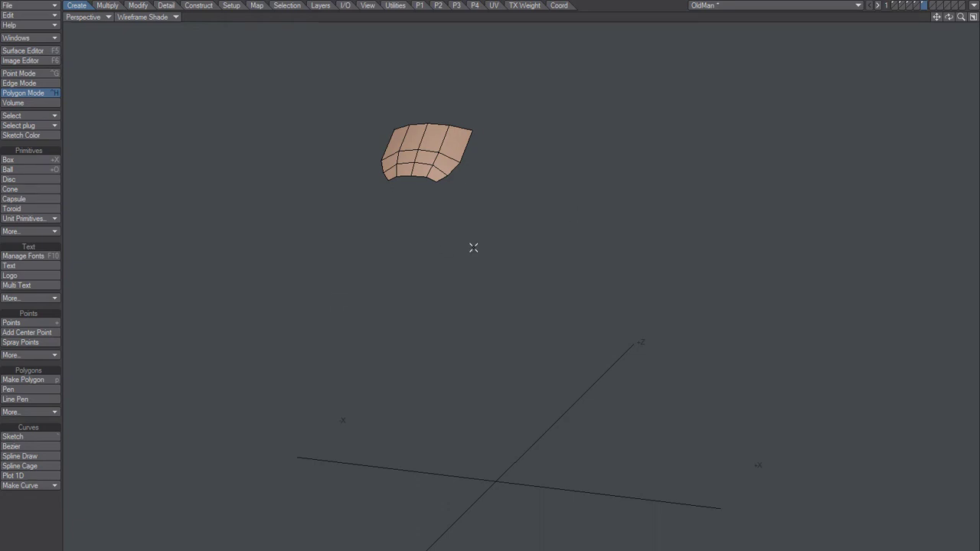
- Assign a new surface named Hair to the scalp patch polygons
{"action": "type", "text": "qHair"}
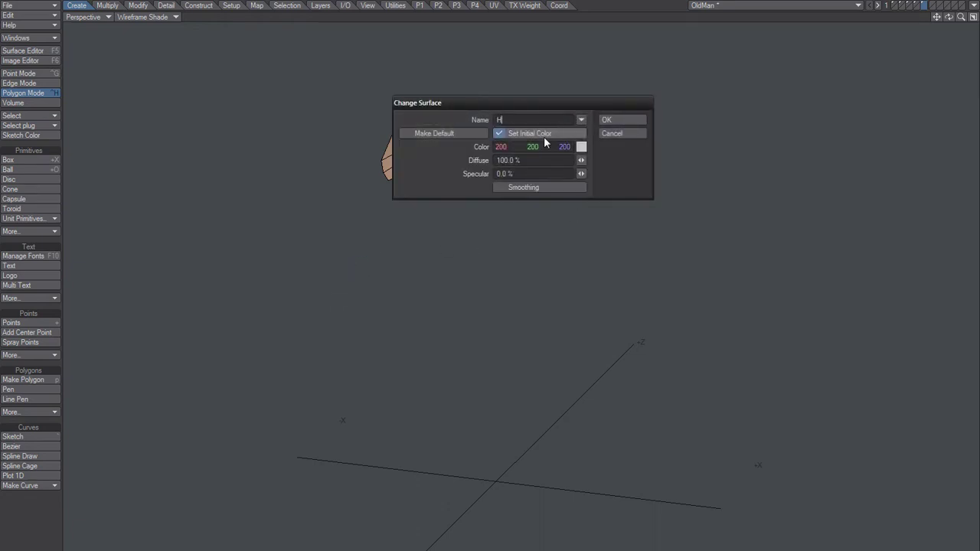
{"action": "left_click", "coordinate": [604, 122]}
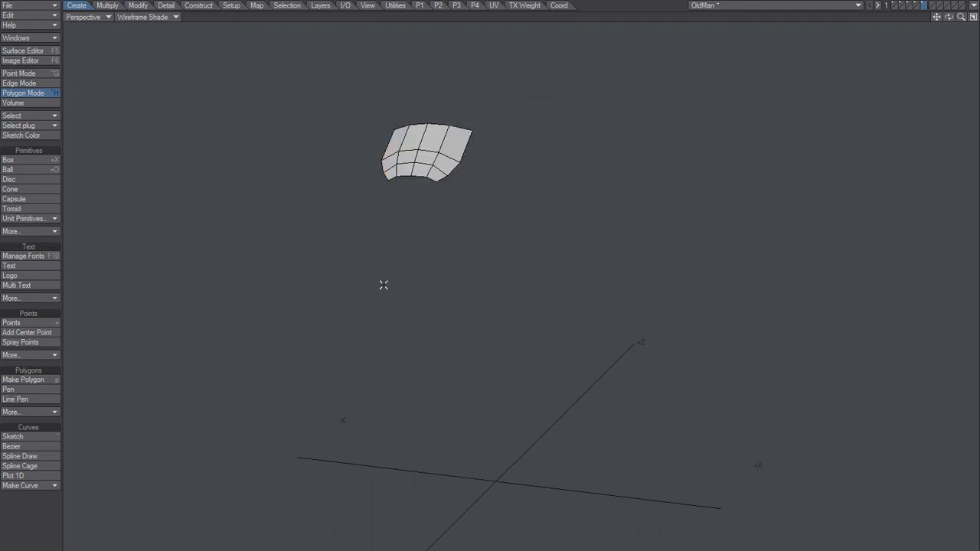
- Open the FiberFX strand modeler for the patch and turn on fiber growth for the Hair surface
{"action": "left_click", "coordinate": [235, 10]}
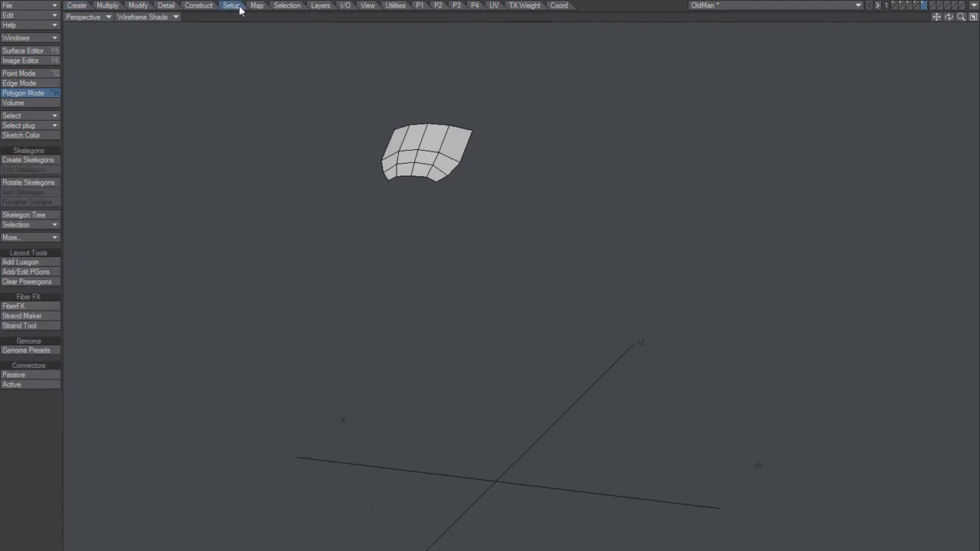
{"action": "left_click", "coordinate": [26, 307]}
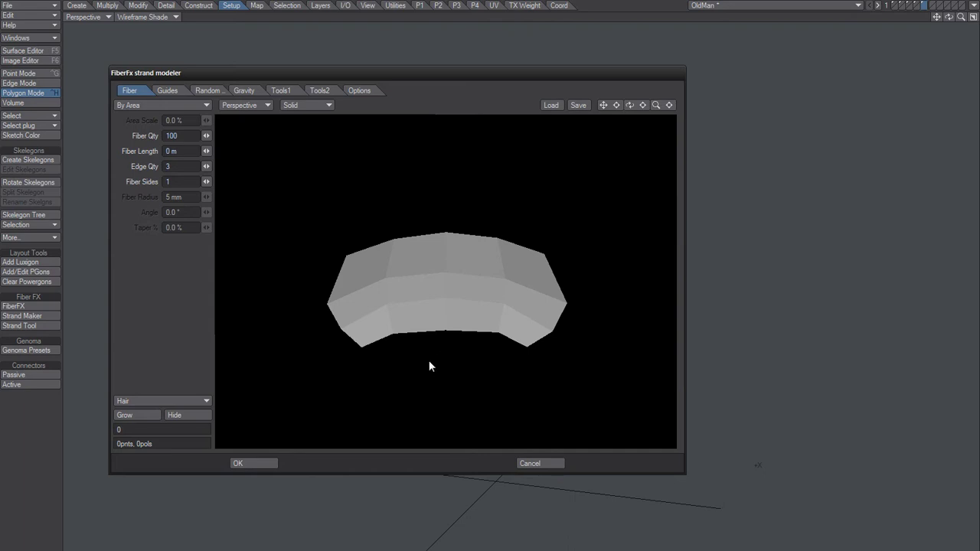
{"action": "left_click_drag", "start_coordinate": [452, 361], "coordinate": [387, 376]}
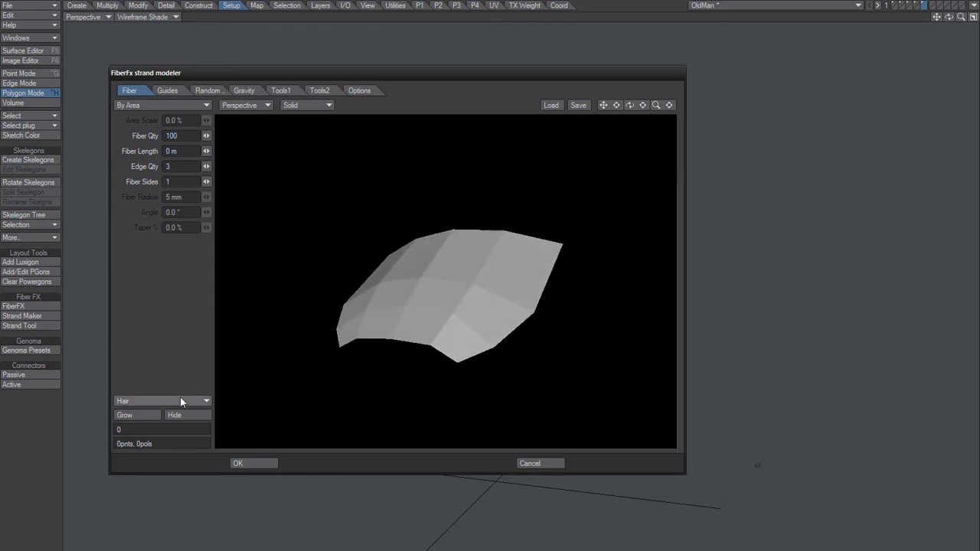
{"action": "left_click", "coordinate": [191, 372]}
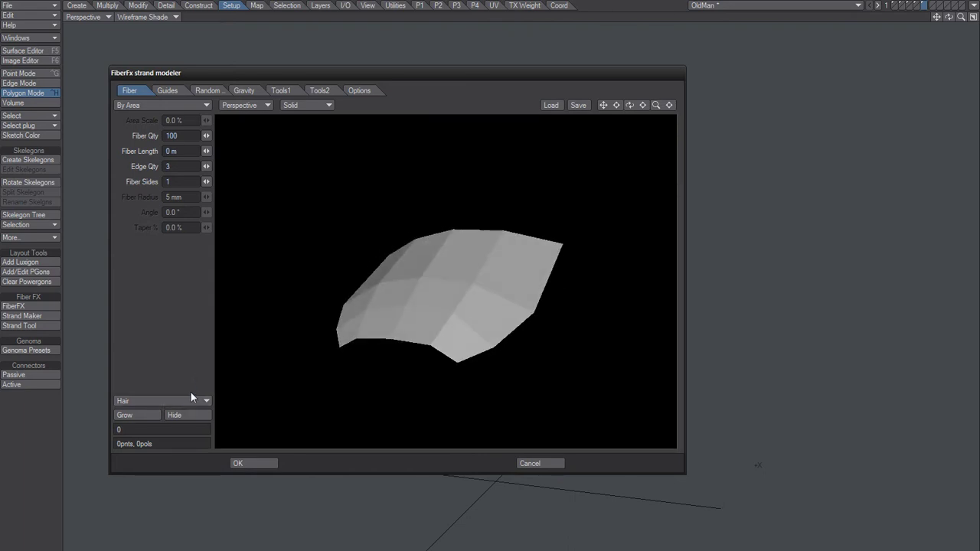
{"action": "left_click", "coordinate": [186, 398]}
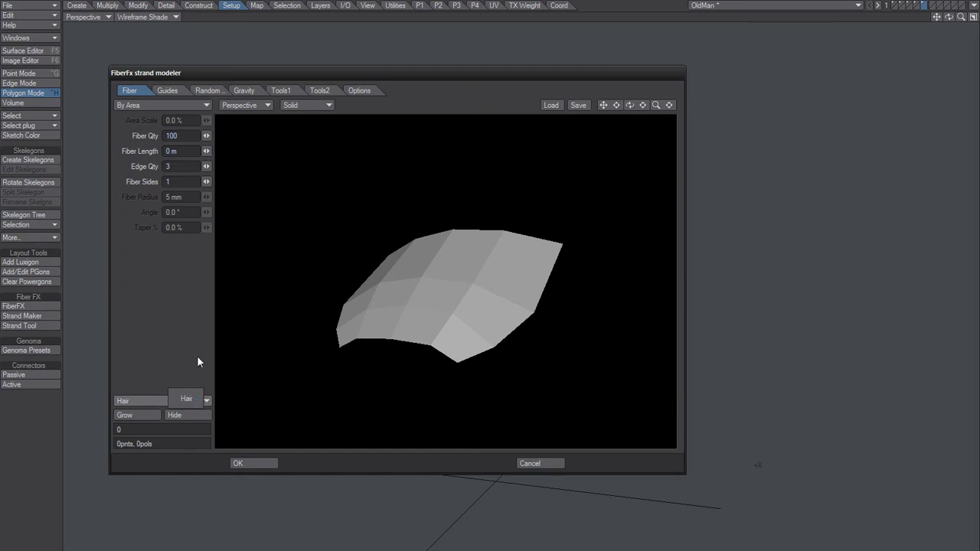
{"action": "left_click_drag", "start_coordinate": [358, 74], "coordinate": [549, 309]}
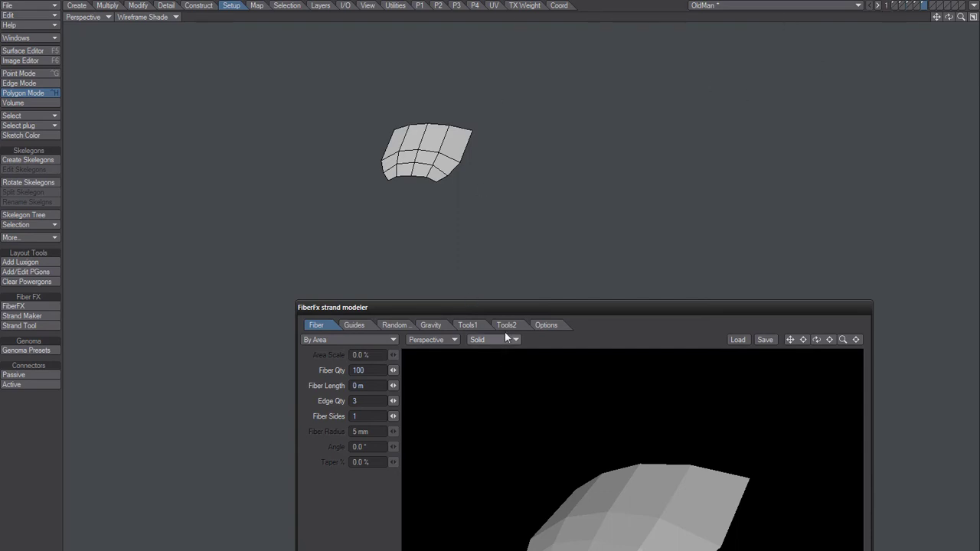
{"action": "left_click_drag", "start_coordinate": [561, 307], "coordinate": [400, 70]}
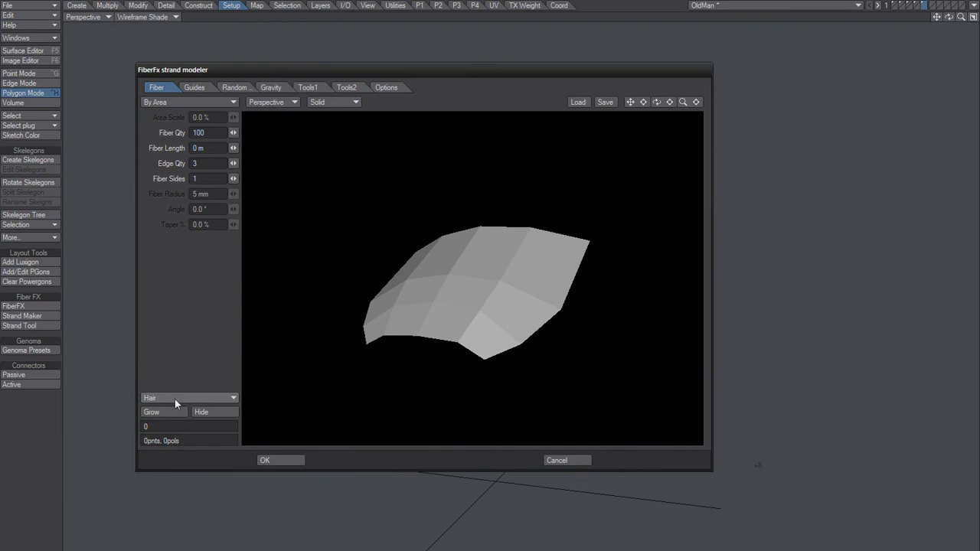
{"action": "left_click", "coordinate": [183, 401]}
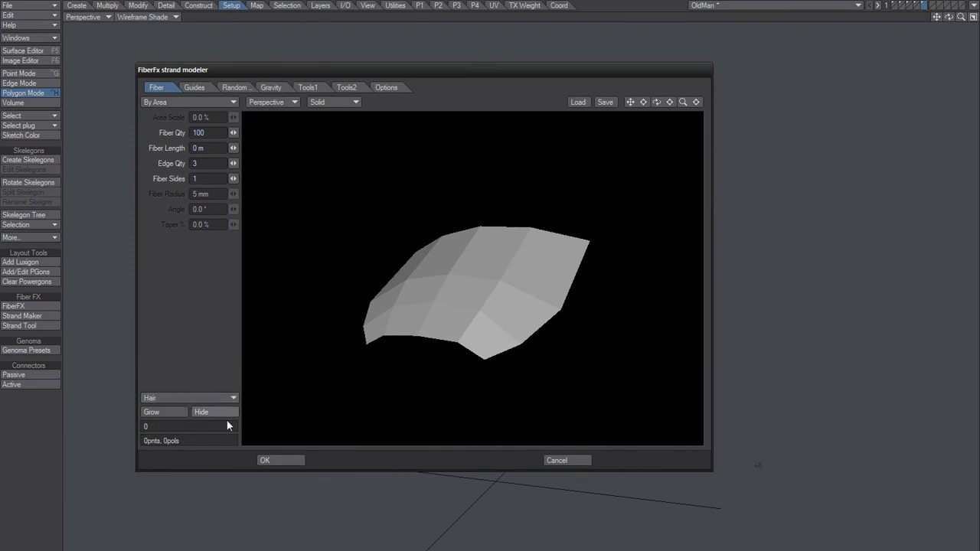
{"action": "left_click", "coordinate": [158, 411]}
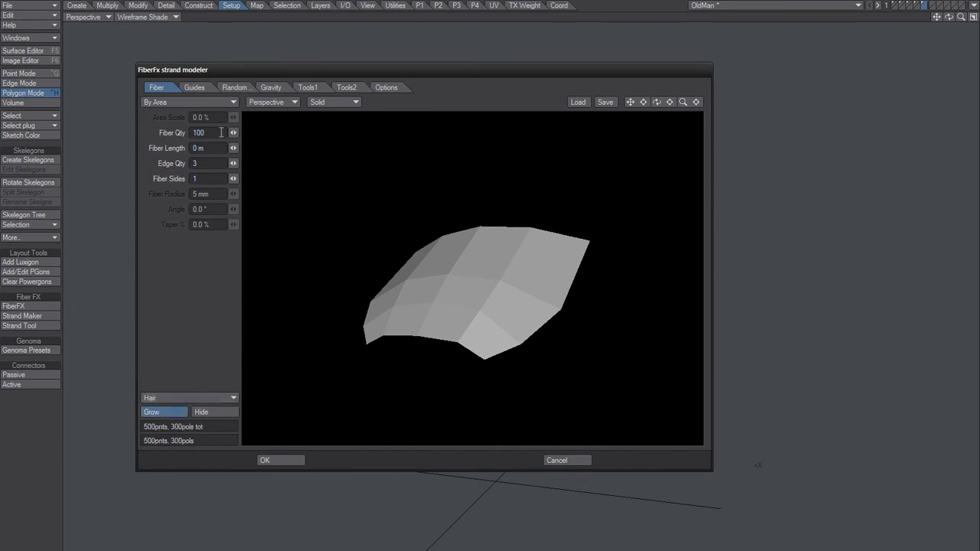
- Set the fiber length of the Hair strands to 50 mm
{"action": "left_click_drag", "start_coordinate": [360, 325], "coordinate": [426, 325]}
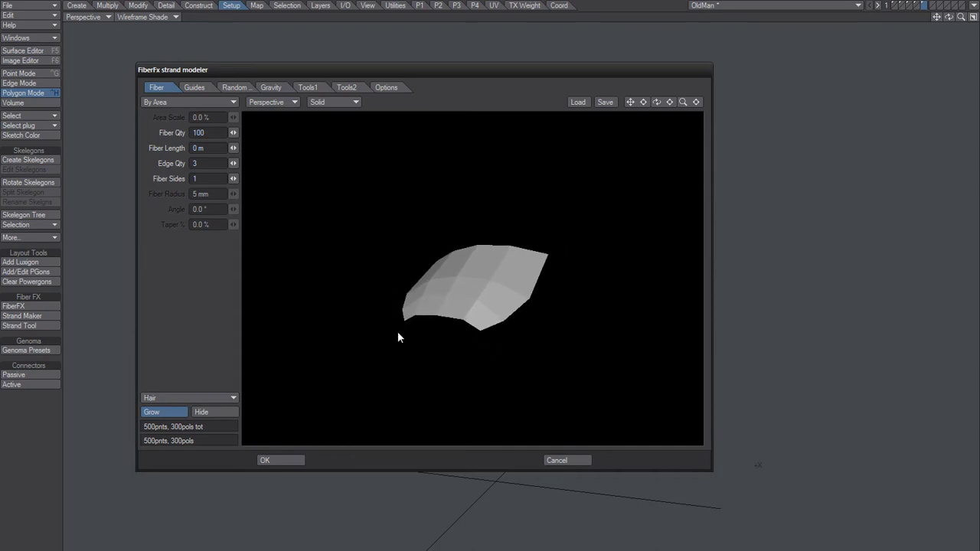
{"action": "left_click", "coordinate": [209, 148]}
{"action": "type", "text": "10"}
{"action": "key", "text": "Tab"}
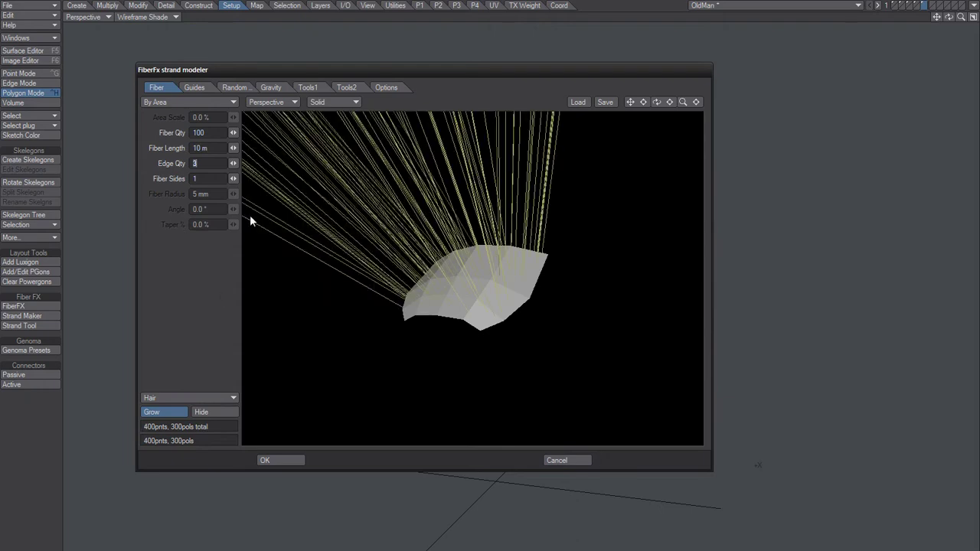
{"action": "left_click", "coordinate": [211, 148]}
{"action": "type", "text": "m"}
{"action": "left_click", "coordinate": [212, 162]}
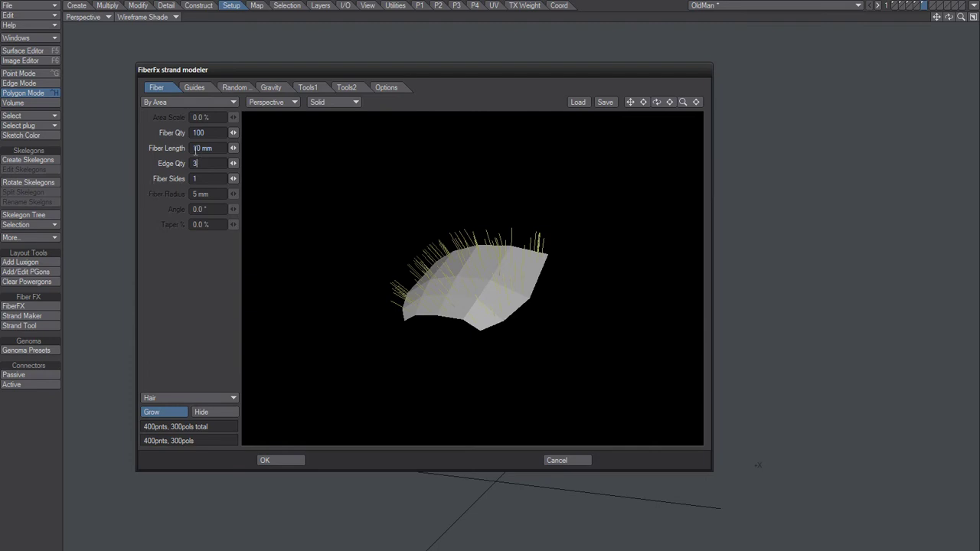
{"action": "left_click_drag", "start_coordinate": [194, 149], "coordinate": [201, 149]}
{"action": "type", "text": "50"}
{"action": "key", "text": "Tab"}
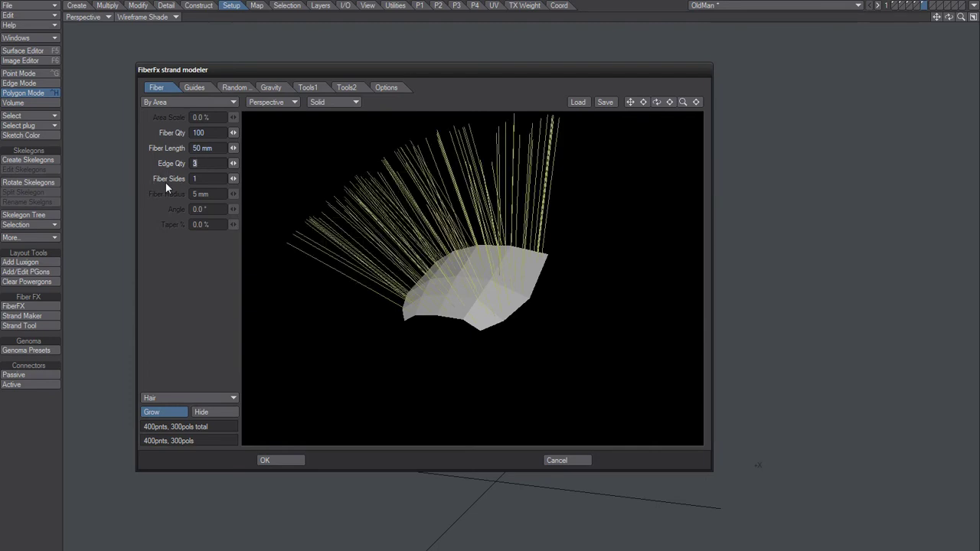
- Reduce the fiber quantity on the Hair surface to 20
{"action": "left_click_drag", "start_coordinate": [339, 277], "coordinate": [454, 344]}
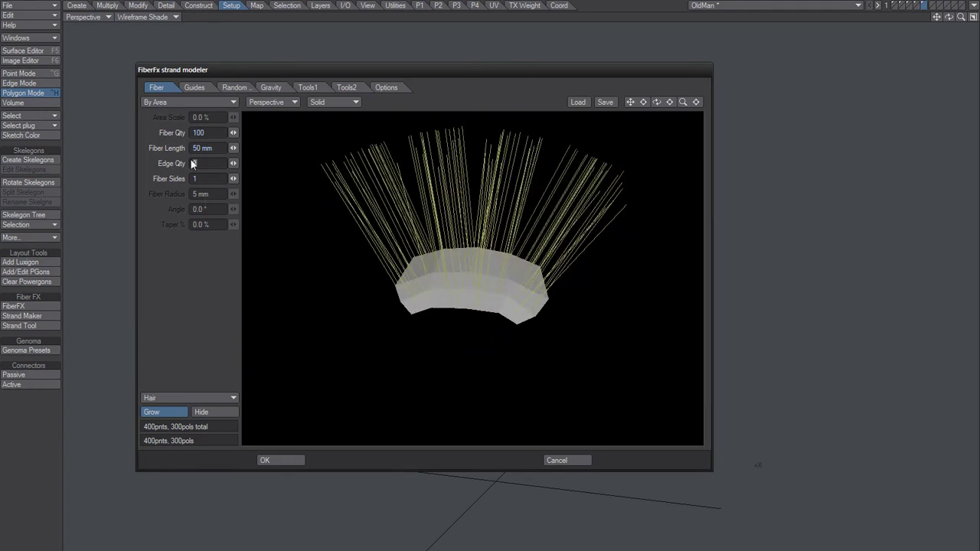
{"action": "left_click", "coordinate": [206, 132]}
{"action": "type", "text": "20"}
{"action": "key", "text": "Tab"}
{"action": "left_click_drag", "start_coordinate": [379, 289], "coordinate": [400, 262]}
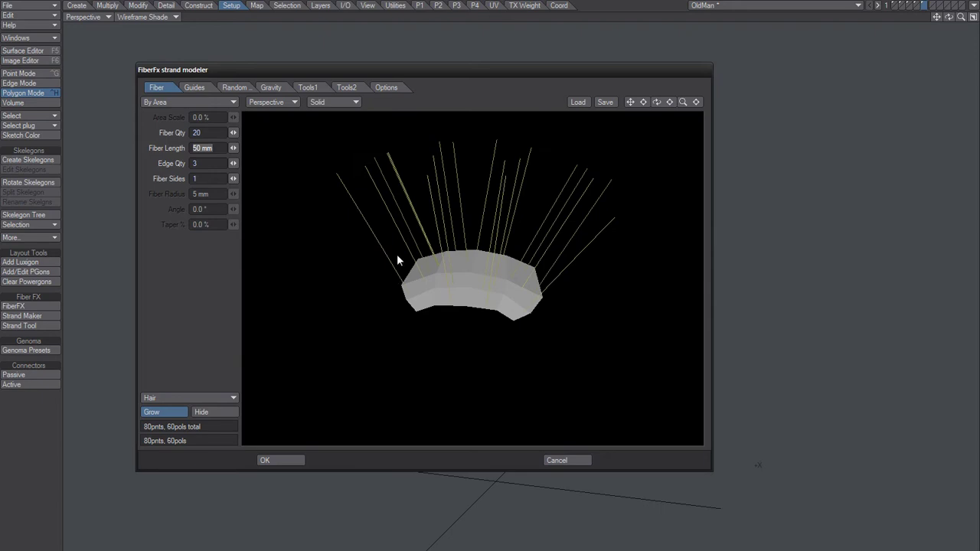
- Add styling guides to the Hair surface from all the current fibers
{"action": "left_click", "coordinate": [194, 88]}
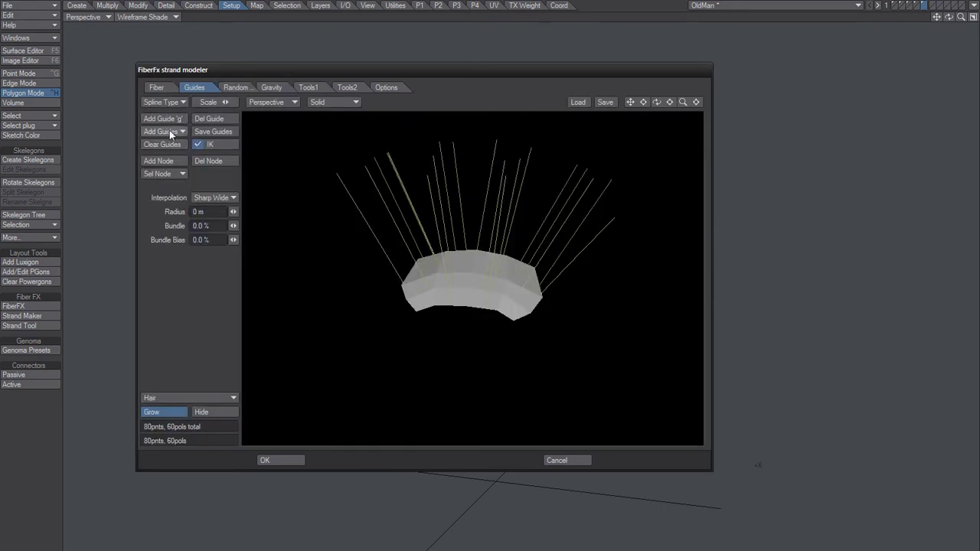
{"action": "left_click", "coordinate": [169, 132]}
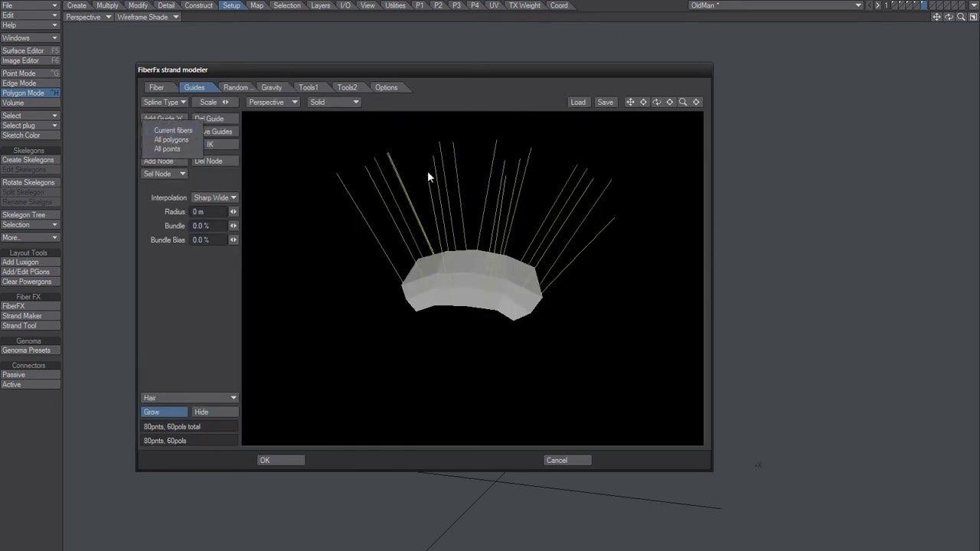
{"action": "left_click", "coordinate": [175, 131]}
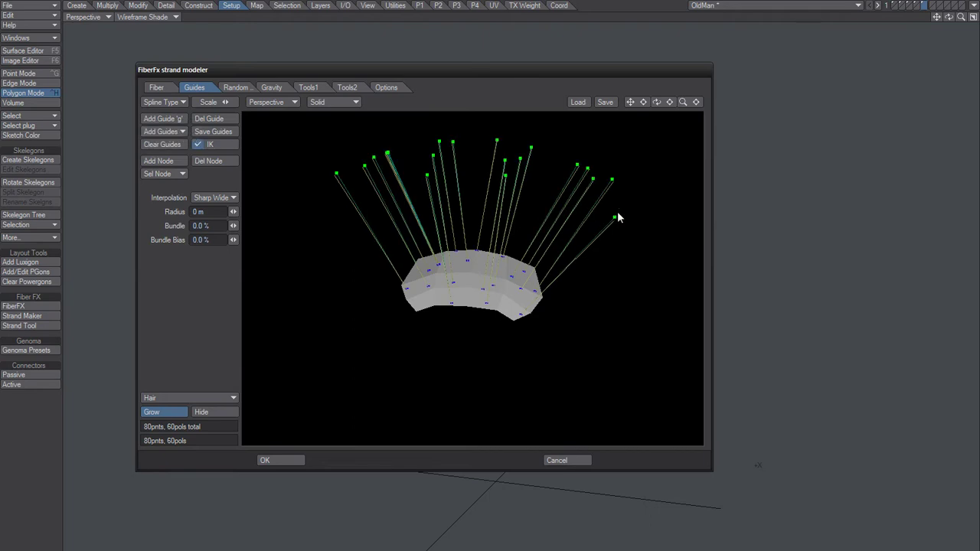
- Comb several guides at one end of the patch outward and downward by moving their tips, using IK
{"action": "left_click_drag", "start_coordinate": [500, 333], "coordinate": [438, 324]}
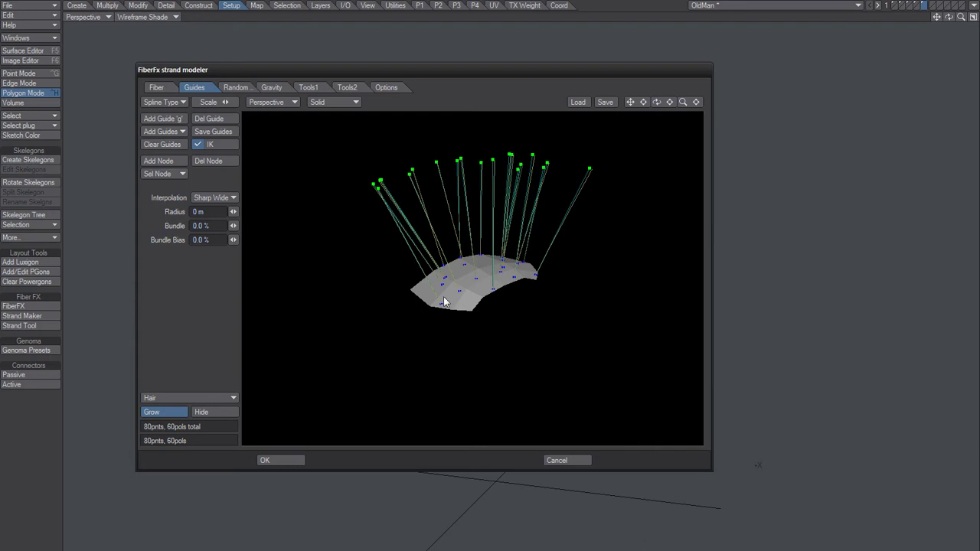
{"action": "left_click_drag", "start_coordinate": [474, 340], "coordinate": [414, 349]}
{"action": "left_click_drag", "start_coordinate": [626, 291], "coordinate": [571, 383]}
{"action": "left_click_drag", "start_coordinate": [472, 368], "coordinate": [380, 308]}
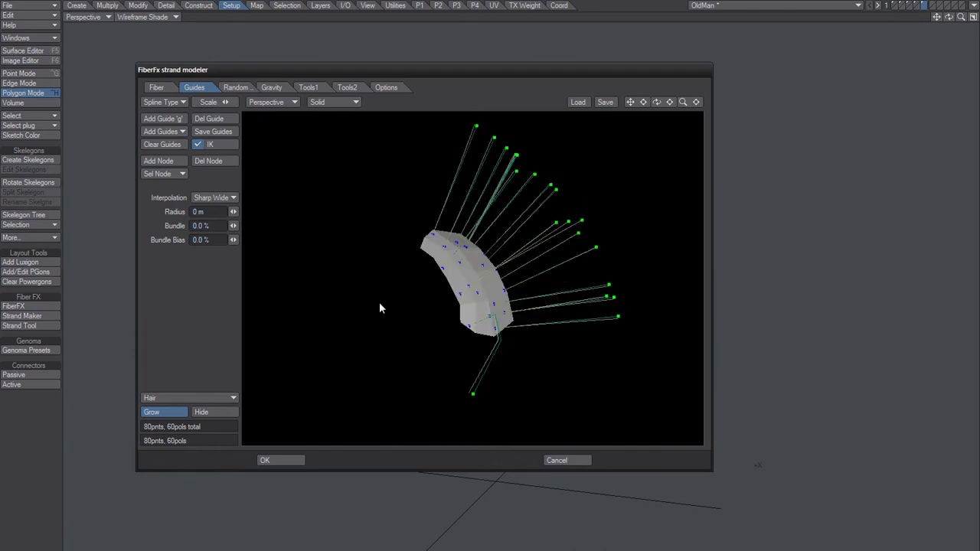
{"action": "left_click_drag", "start_coordinate": [451, 331], "coordinate": [572, 279]}
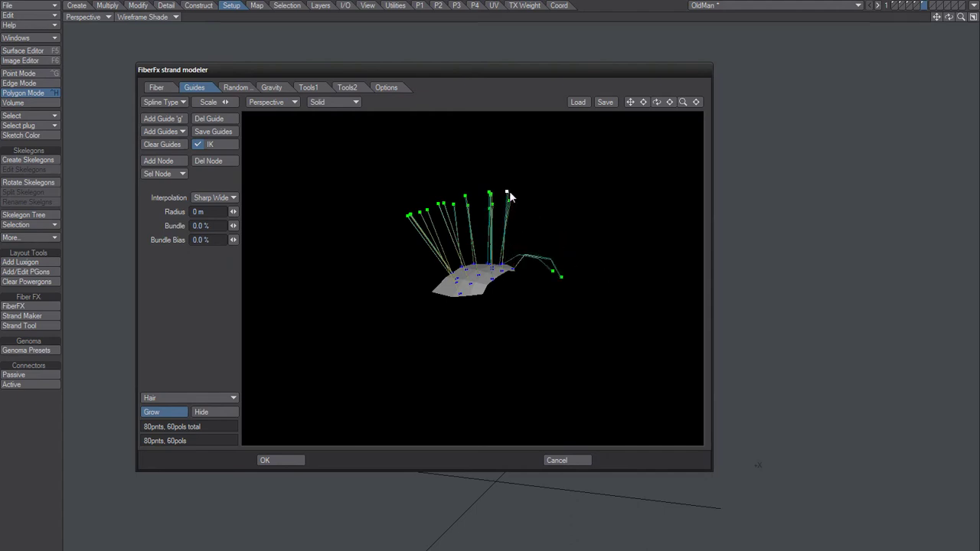
{"action": "left_click_drag", "start_coordinate": [509, 191], "coordinate": [539, 227]}
{"action": "left_click_drag", "start_coordinate": [489, 192], "coordinate": [586, 284]}
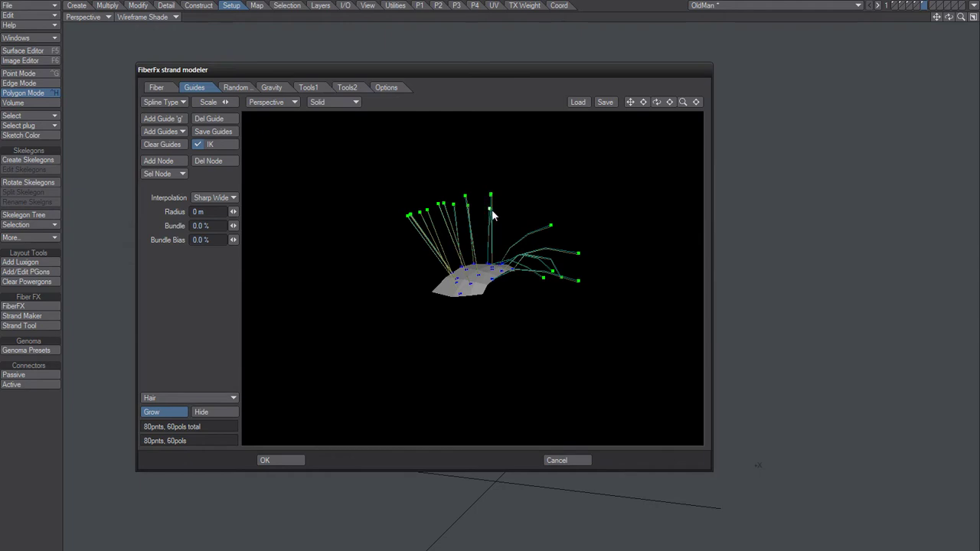
{"action": "left_click_drag", "start_coordinate": [489, 209], "coordinate": [545, 255]}
{"action": "left_click_drag", "start_coordinate": [492, 195], "coordinate": [568, 239]}
{"action": "left_click_drag", "start_coordinate": [550, 335], "coordinate": [448, 341], "text": "alt"}
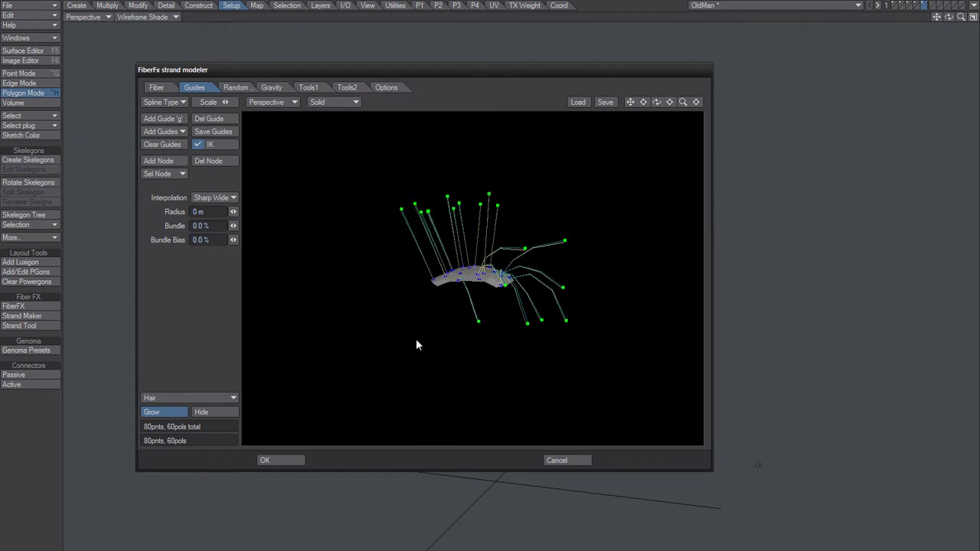
- Shift the UV bias of the strands slightly off centre and accept the strand modeler settings
{"action": "left_click", "coordinate": [234, 87]}
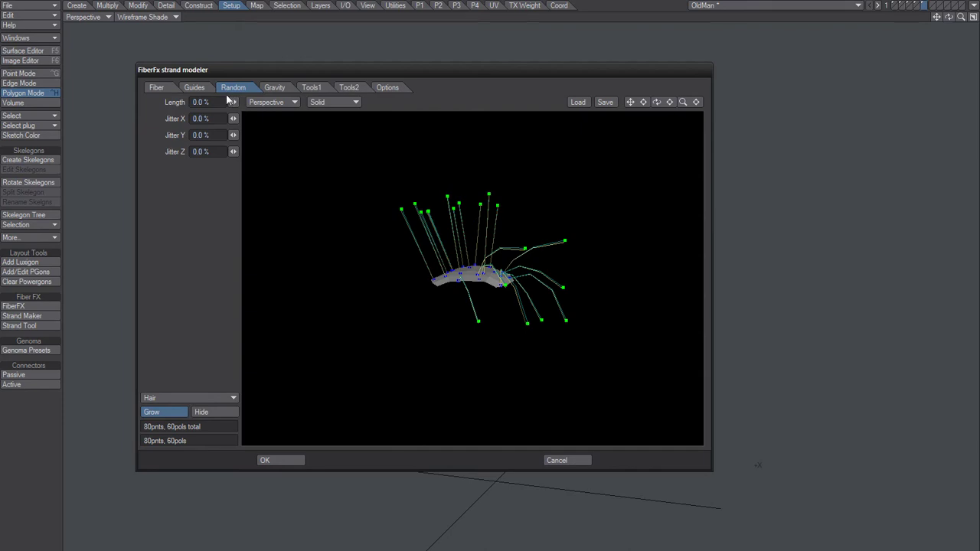
{"action": "left_click", "coordinate": [274, 88]}
{"action": "left_click", "coordinate": [311, 87]}
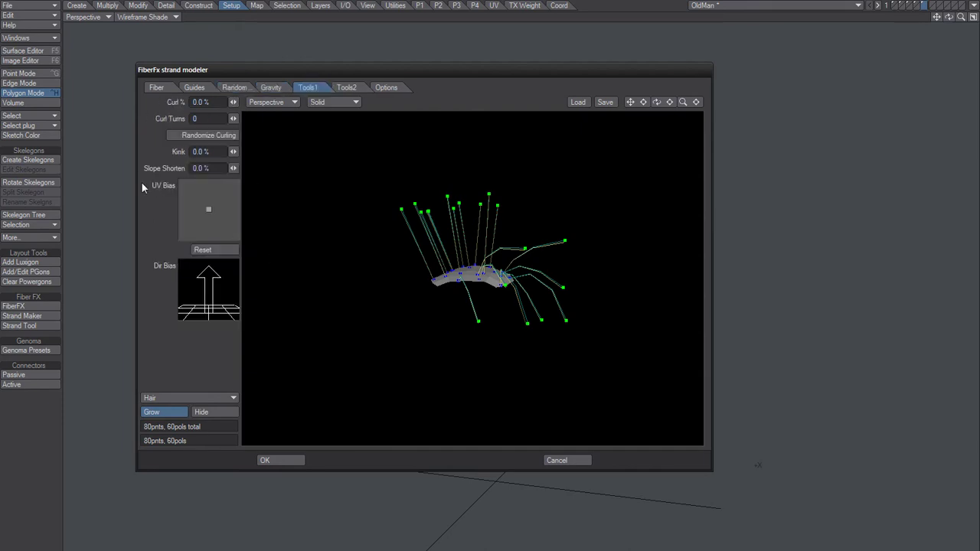
{"action": "mouse_move", "coordinate": [205, 214]}
{"action": "left_mouse_down"}
{"action": "mouse_move", "coordinate": [194, 220]}
{"action": "mouse_move", "coordinate": [212, 208]}
{"action": "mouse_move", "coordinate": [201, 215]}
{"action": "left_mouse_up"}
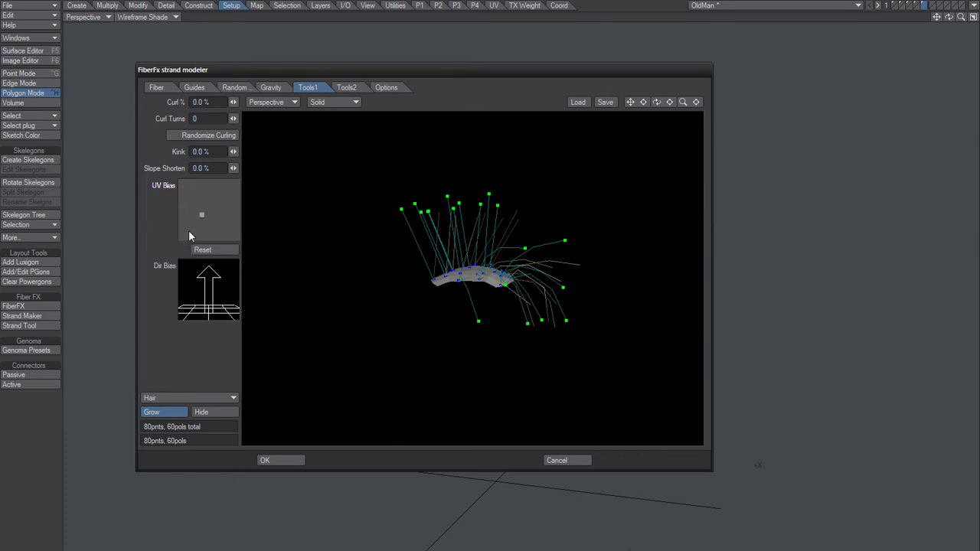
{"action": "mouse_move", "coordinate": [199, 214]}
{"action": "left_mouse_down"}
{"action": "mouse_move", "coordinate": [212, 209]}
{"action": "mouse_move", "coordinate": [206, 216]}
{"action": "left_mouse_up"}
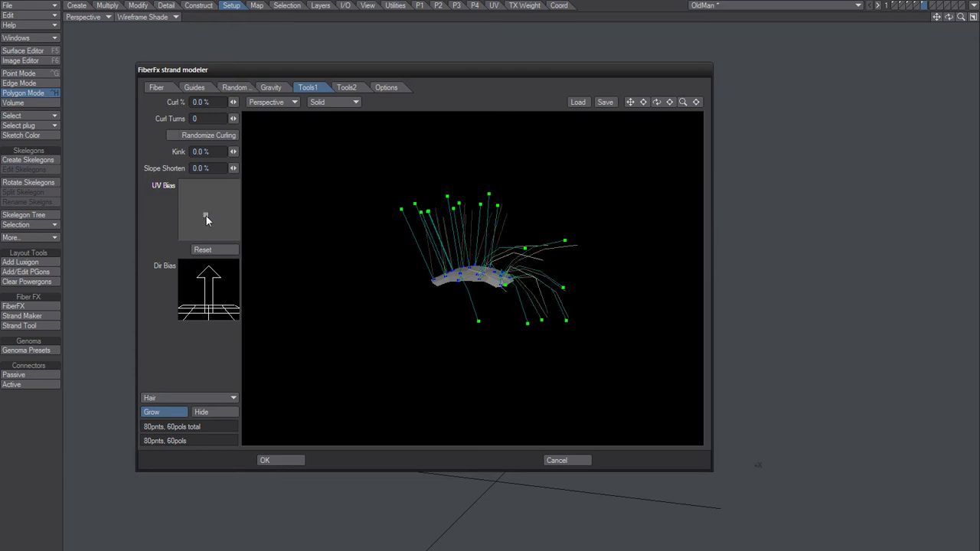
{"action": "left_click", "coordinate": [278, 464]}
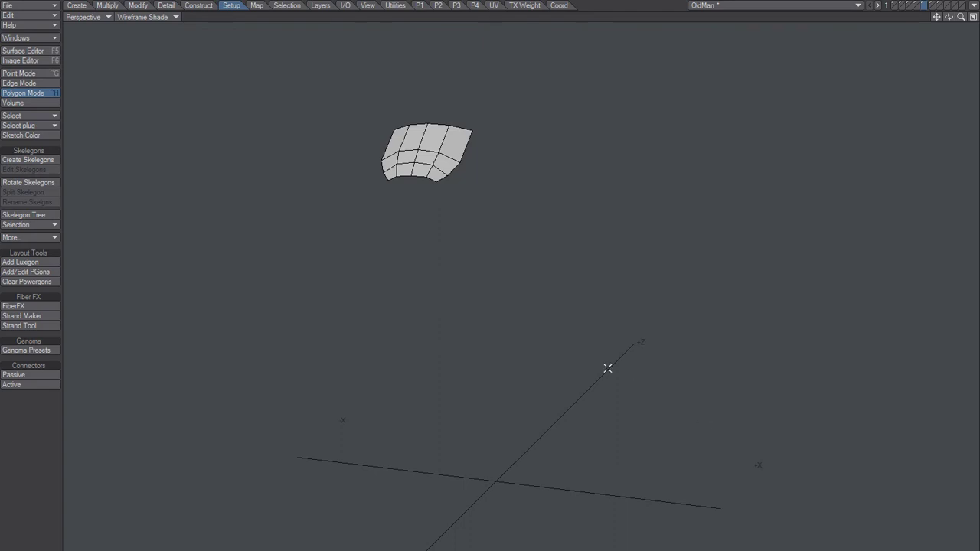
- Assign Hair_normalmap_0 as the vertex color map of the Hair surface
{"action": "key", "text": "F5"}
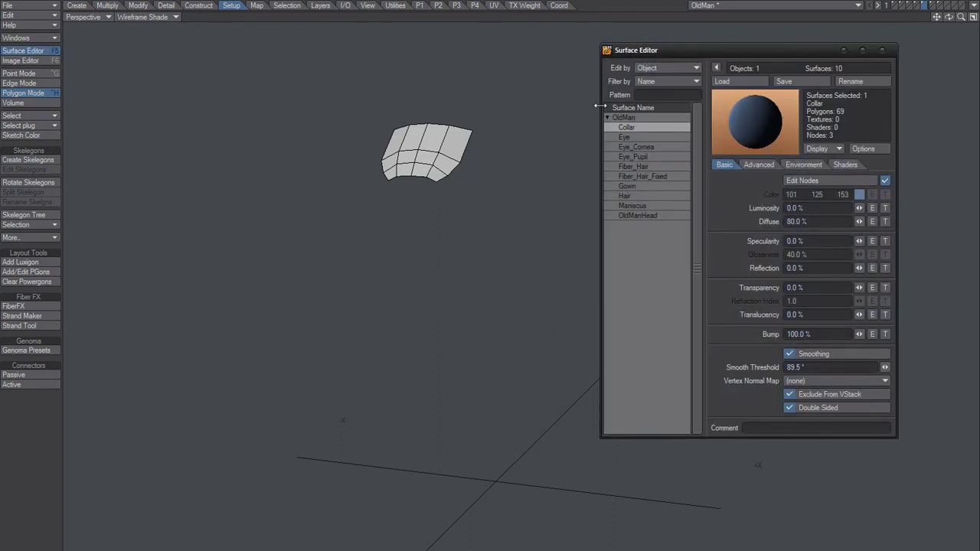
{"action": "left_click", "coordinate": [625, 196]}
{"action": "left_click", "coordinate": [769, 166]}
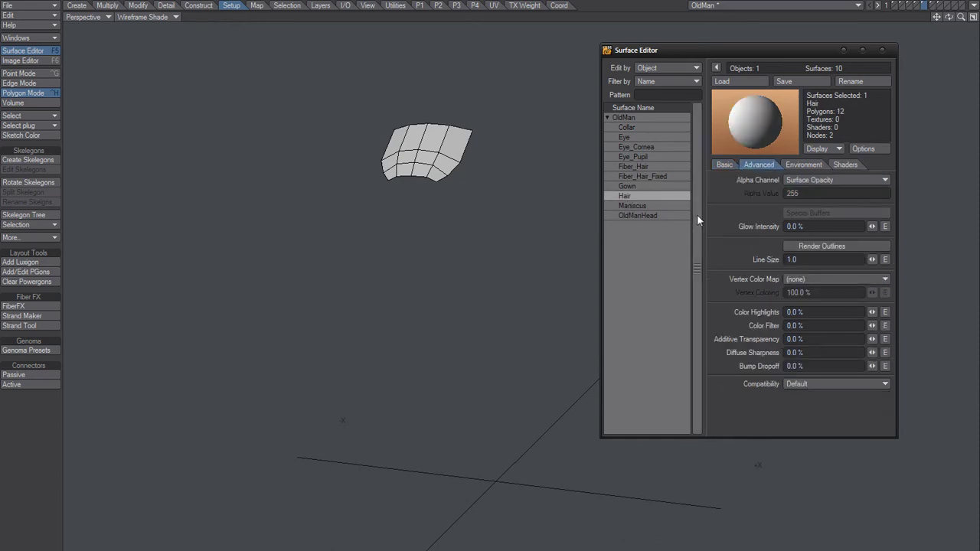
{"action": "left_click", "coordinate": [803, 279]}
{"action": "left_click", "coordinate": [809, 288]}
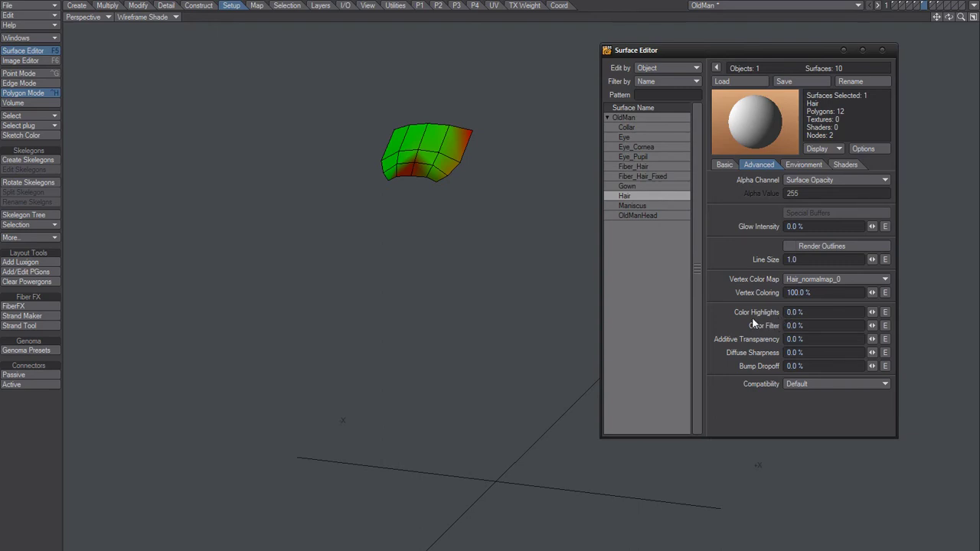
- Examine the vertex color maps stored in the object
{"action": "key", "text": "F8"}
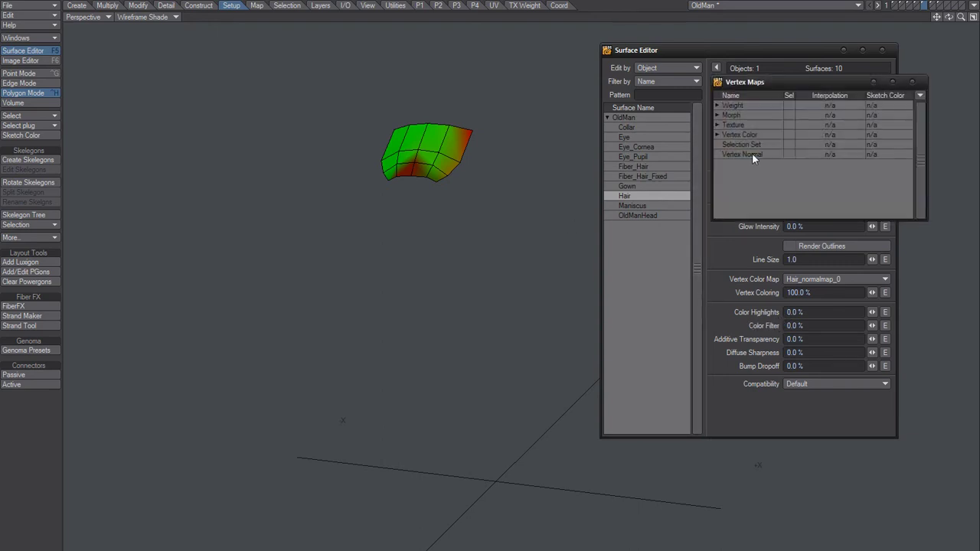
{"action": "left_click", "coordinate": [717, 135]}
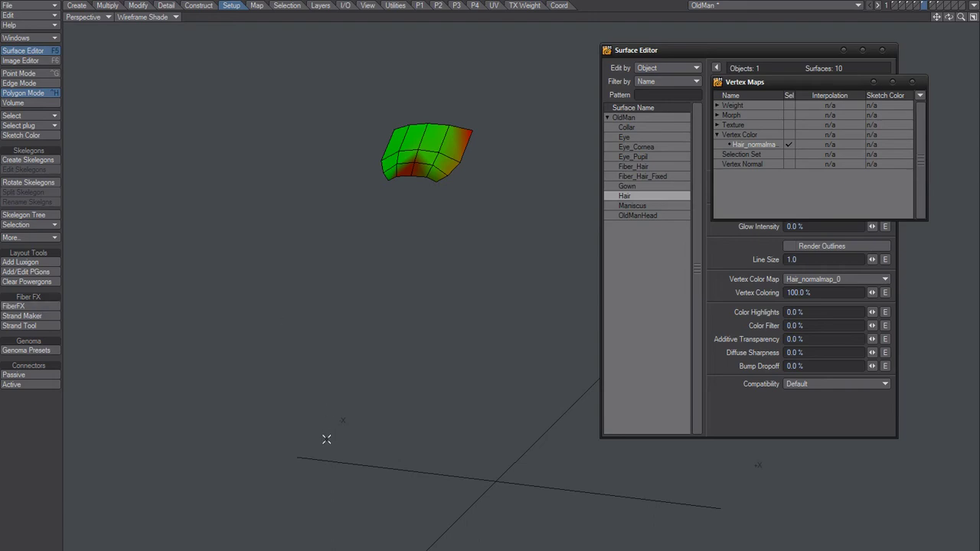
- View the scalp patch in the FiberFX strand modeler, cancel it without changes, and close the vertex map list
{"action": "left_click", "coordinate": [19, 307]}
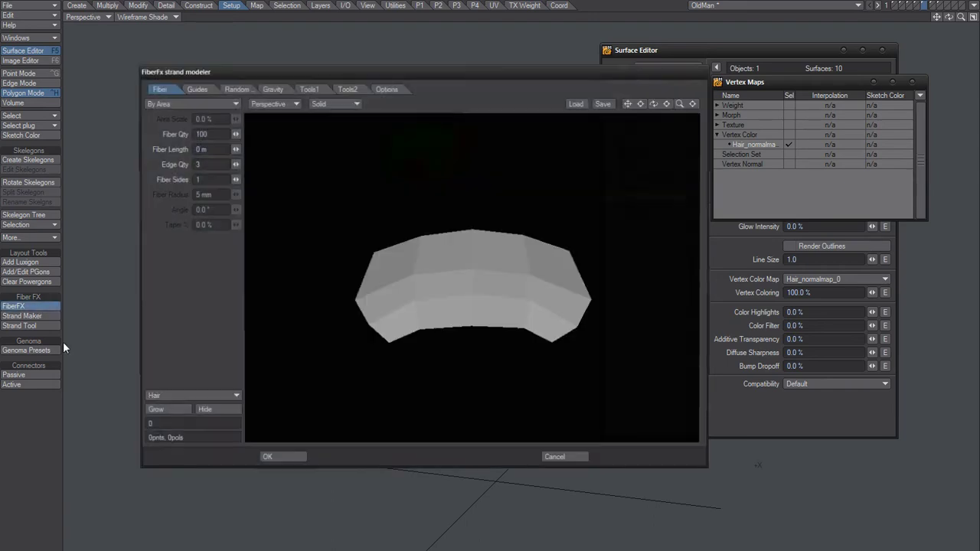
{"action": "left_click", "coordinate": [566, 461]}
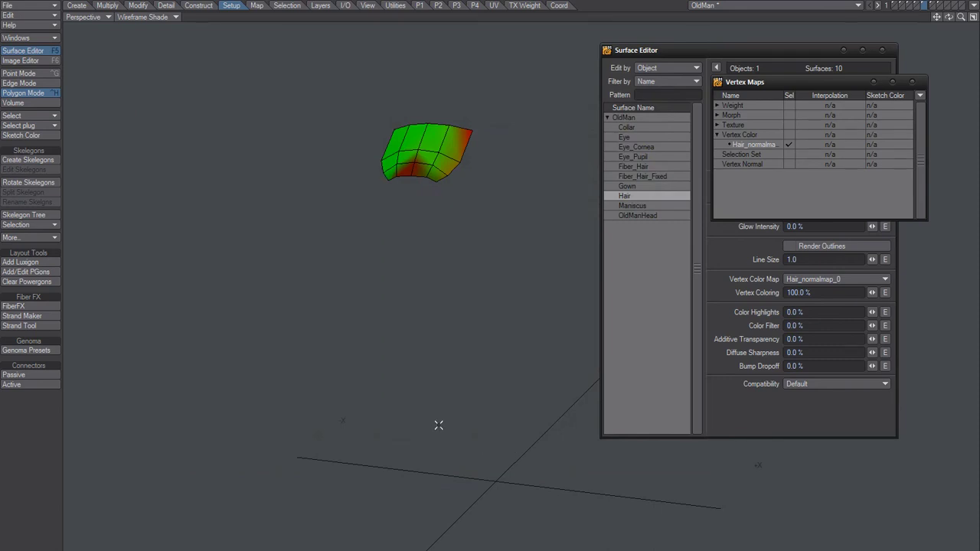
{"action": "left_click", "coordinate": [912, 81]}
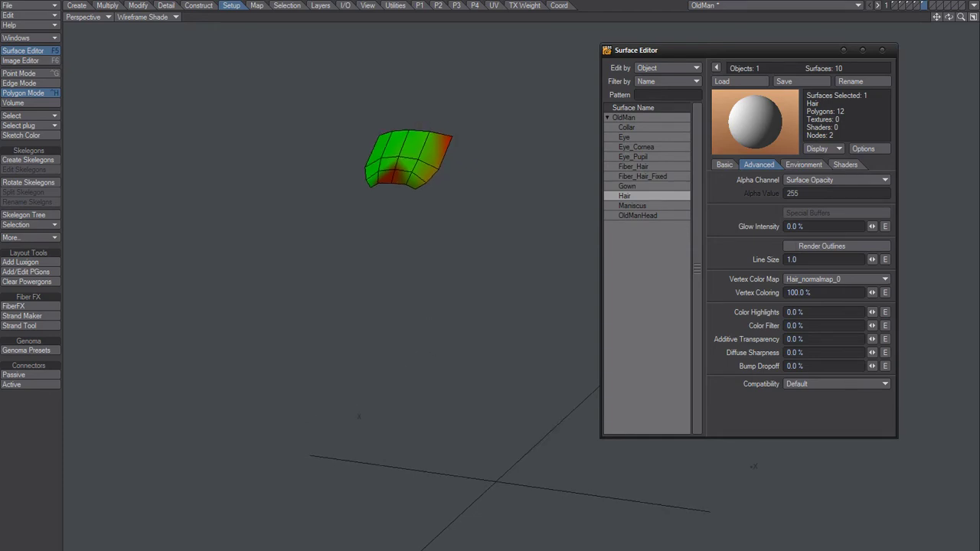
- Save the object over the existing OldMan file and send it to Layout
{"action": "key", "text": "shift+s"}
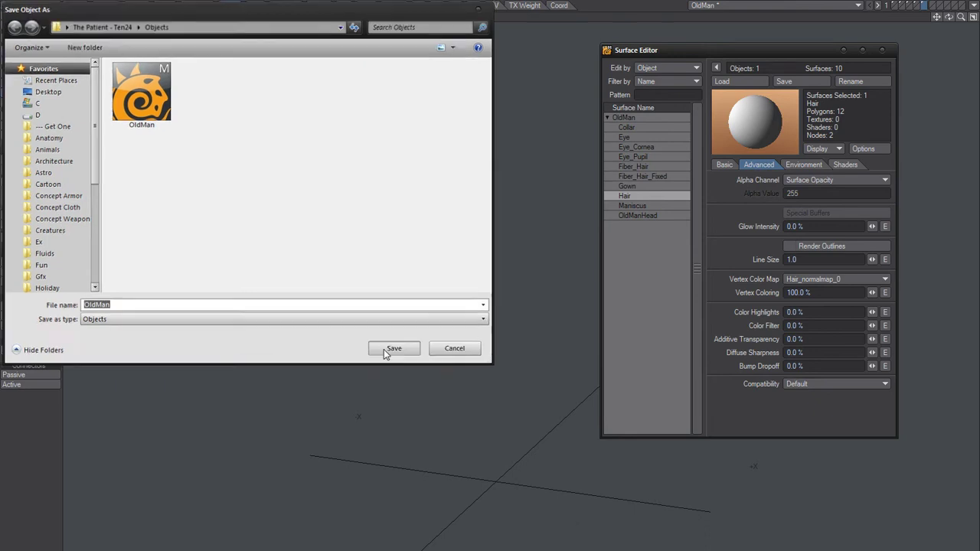
{"action": "left_click", "coordinate": [383, 349]}
{"action": "key", "text": "Return"}
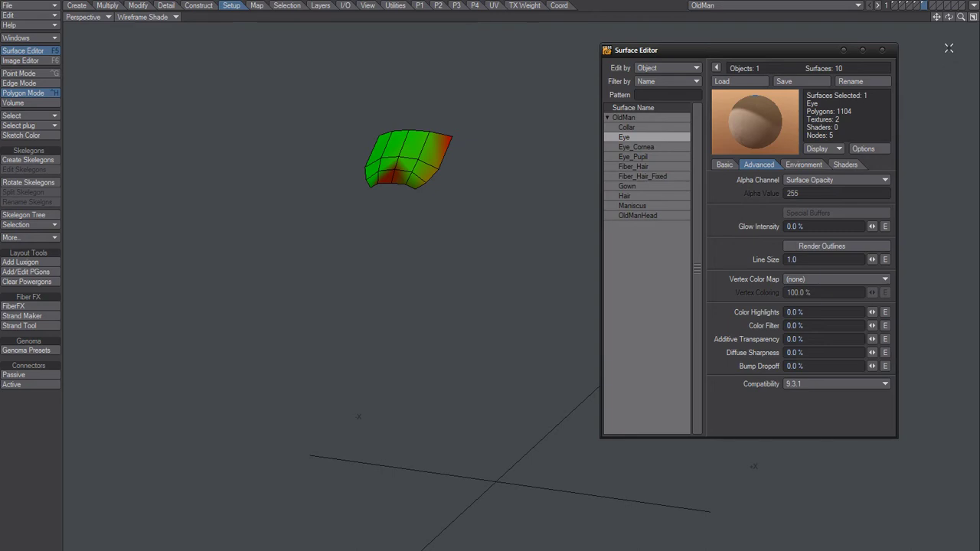
{"action": "left_click", "coordinate": [974, 5]}
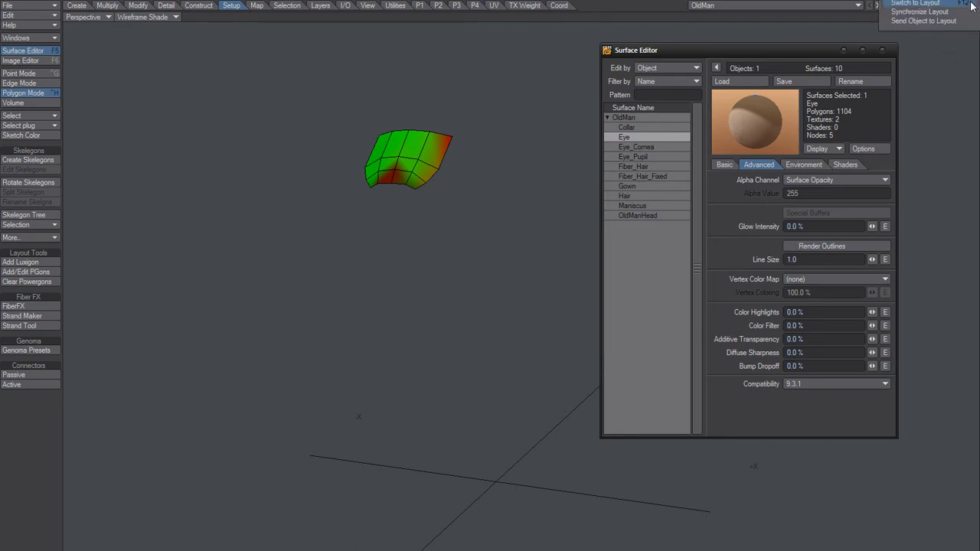
{"action": "left_click", "coordinate": [935, 23]}
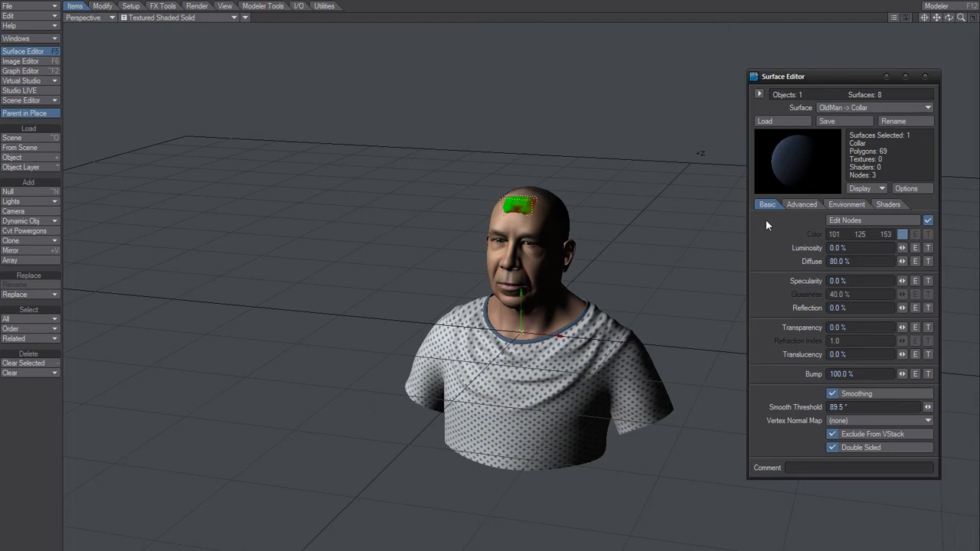
- Add the FiberFX pixel filter to the scene's processing effects and open its properties
{"action": "key", "text": "ctrl+F8"}
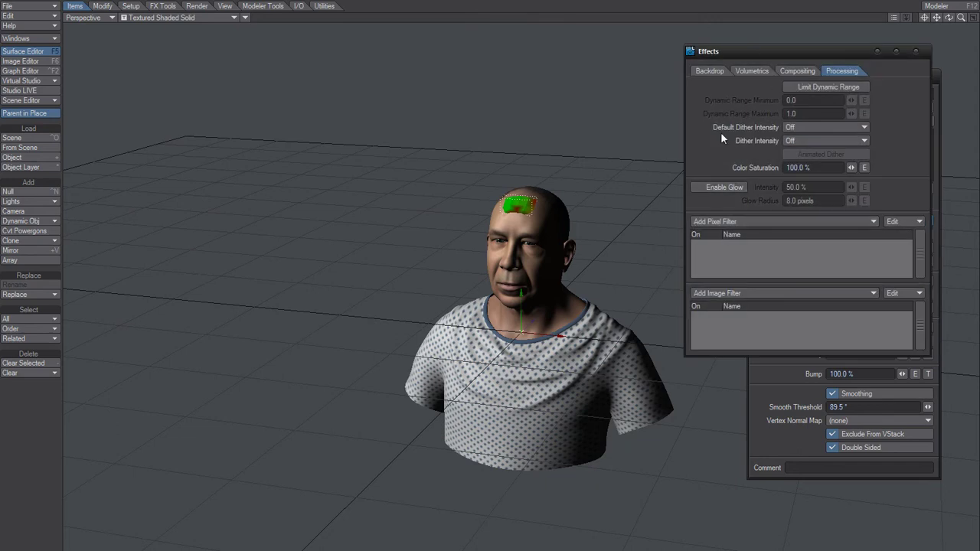
{"action": "left_click", "coordinate": [719, 221]}
{"action": "left_click", "coordinate": [708, 221]}
{"action": "left_click", "coordinate": [744, 244]}
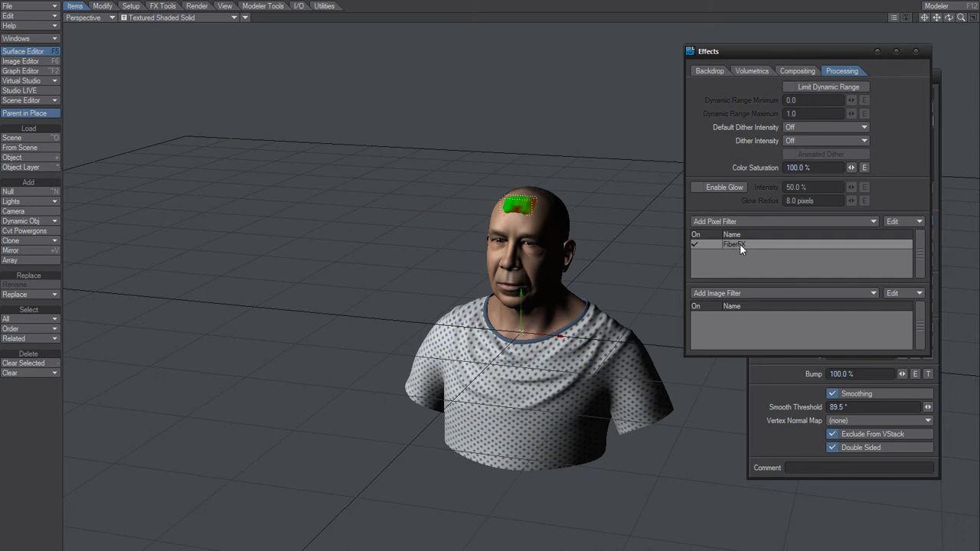
{"action": "right_click", "coordinate": [739, 243]}
{"action": "left_click", "coordinate": [742, 253]}
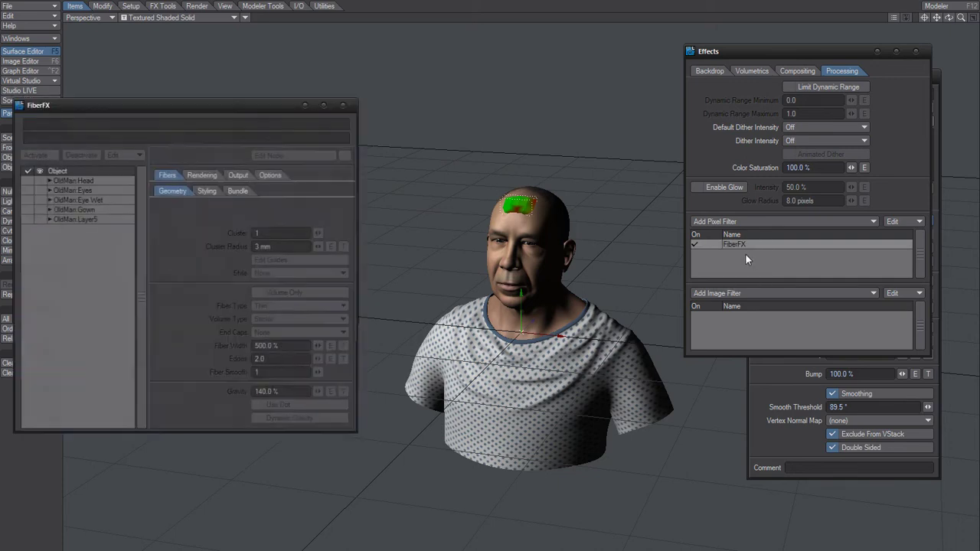
{"action": "left_click", "coordinate": [915, 51]}
{"action": "left_click_drag", "start_coordinate": [203, 105], "coordinate": [269, 57]}
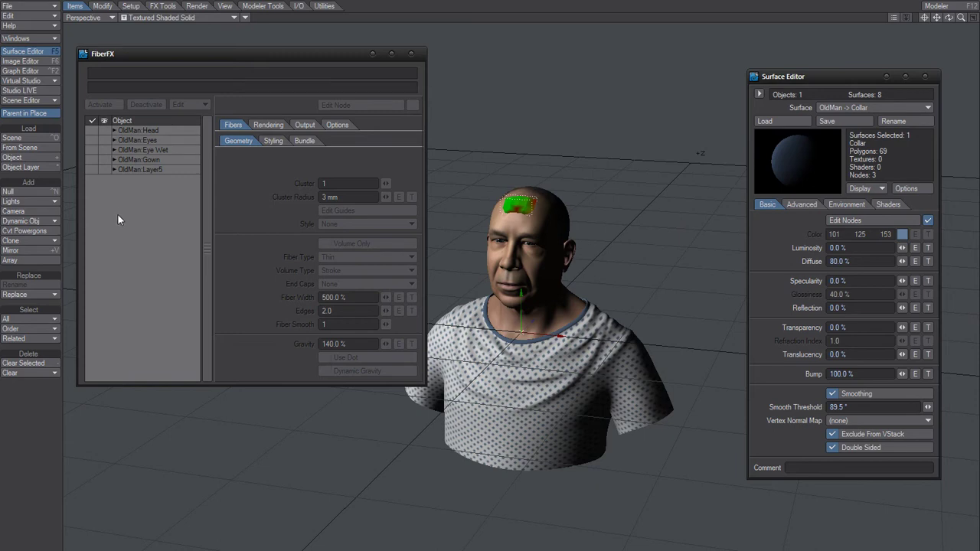
- Activate FiberFX fibers on OldMan:Layer5 and view the patch up close on the head
{"action": "left_click", "coordinate": [149, 170]}
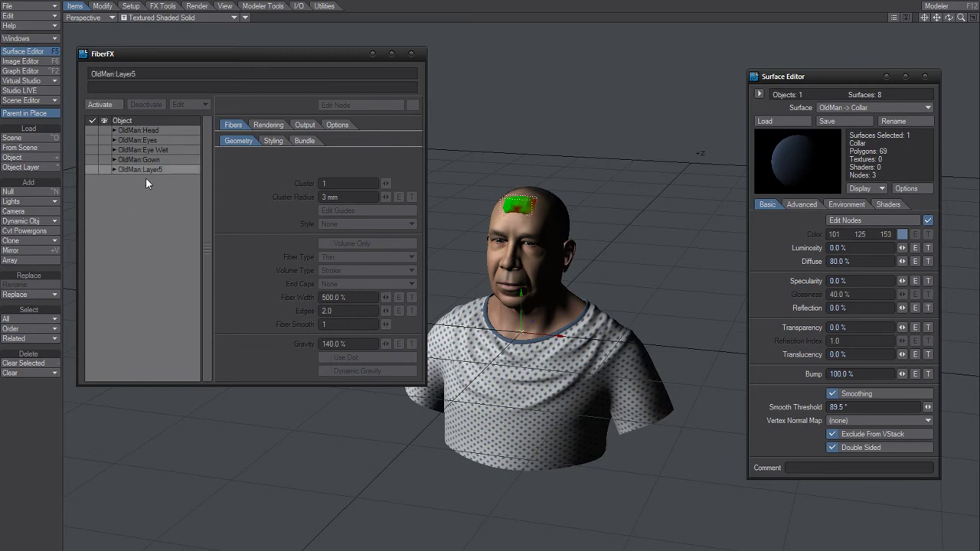
{"action": "left_click", "coordinate": [100, 105]}
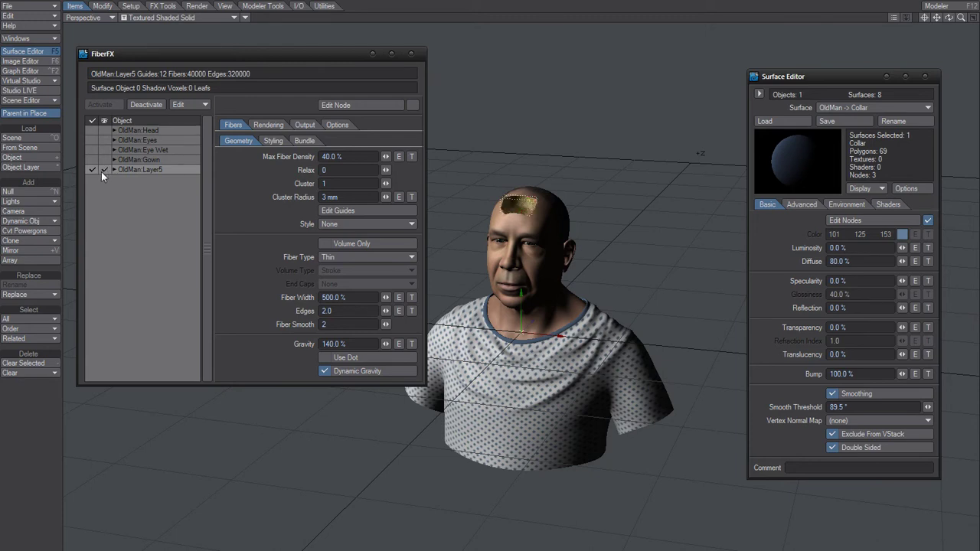
{"action": "left_click_drag", "start_coordinate": [541, 250], "coordinate": [521, 436], "text": "alt"}
{"action": "left_click_drag", "start_coordinate": [520, 306], "coordinate": [551, 252], "text": "ctrl+alt"}
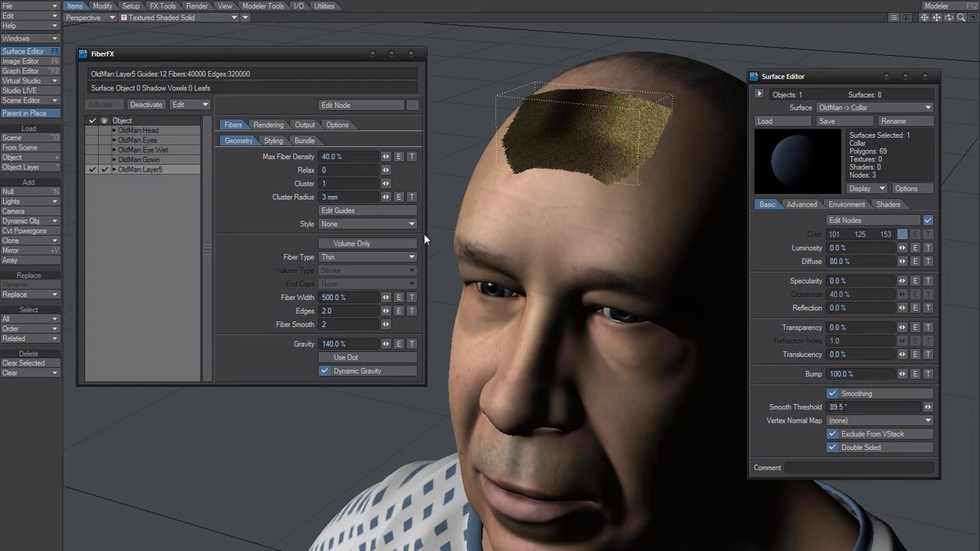
- Add a null object named Null and raise it to the scalp patch as a centre for the view
{"action": "left_click", "coordinate": [924, 18]}
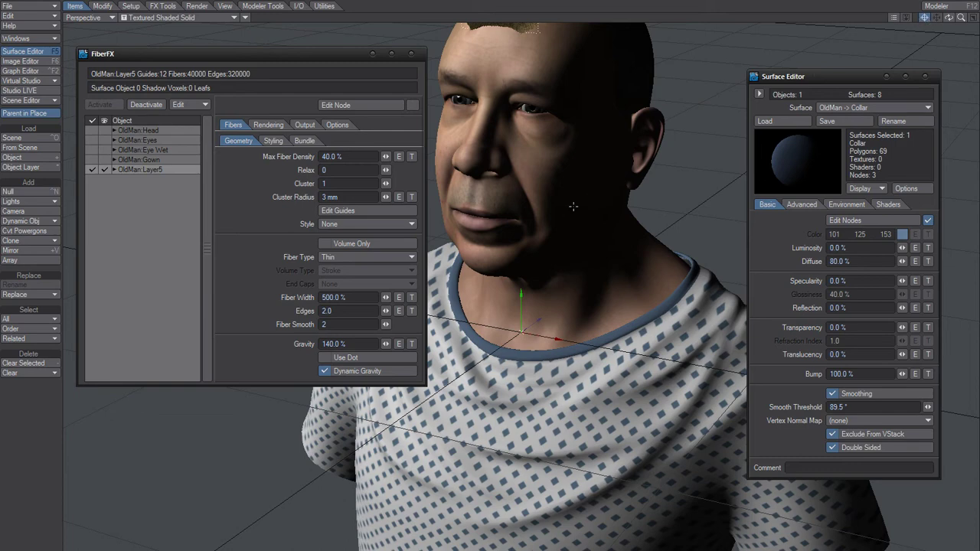
{"action": "left_click", "coordinate": [925, 18]}
{"action": "left_click_drag", "start_coordinate": [550, 149], "coordinate": [540, 383], "text": "alt+shift"}
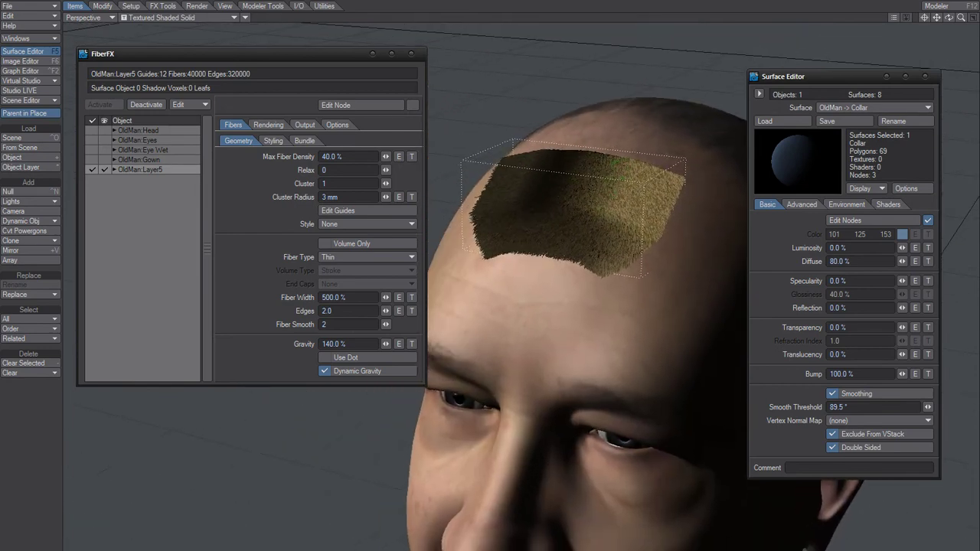
{"action": "left_click_drag", "start_coordinate": [544, 418], "coordinate": [513, 385], "text": "ctrl+alt"}
{"action": "key", "text": "ctrl+n"}
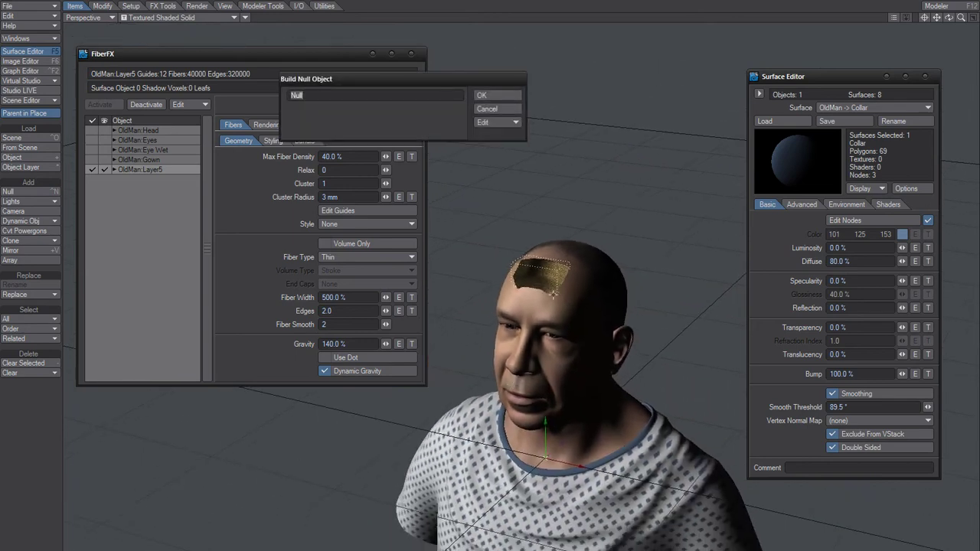
{"action": "left_click", "coordinate": [481, 95]}
{"action": "left_click_drag", "start_coordinate": [541, 429], "coordinate": [545, 251]}
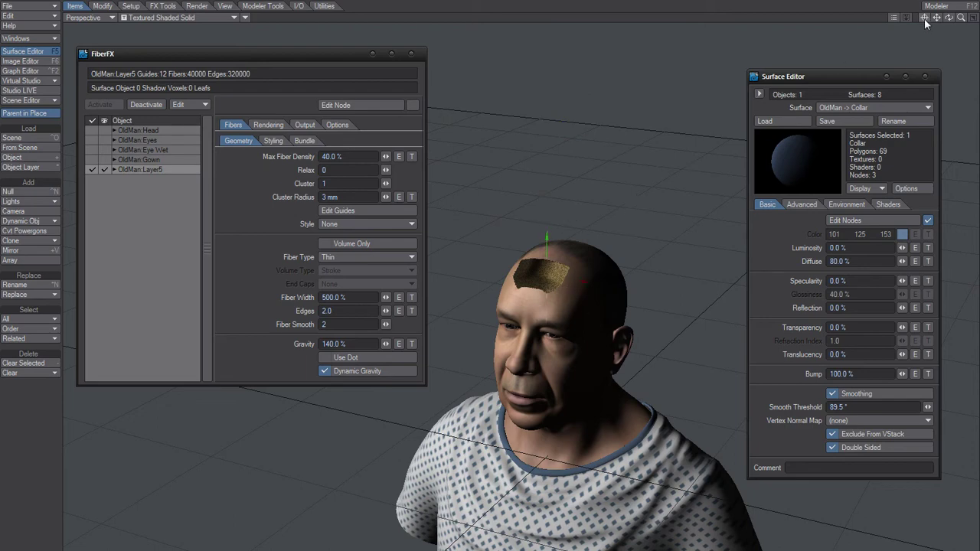
{"action": "left_click_drag", "start_coordinate": [924, 19], "coordinate": [913, 28]}
{"action": "left_click_drag", "start_coordinate": [526, 370], "coordinate": [650, 321], "text": "ctrl+alt"}
{"action": "left_click_drag", "start_coordinate": [612, 383], "coordinate": [512, 417], "text": "alt"}
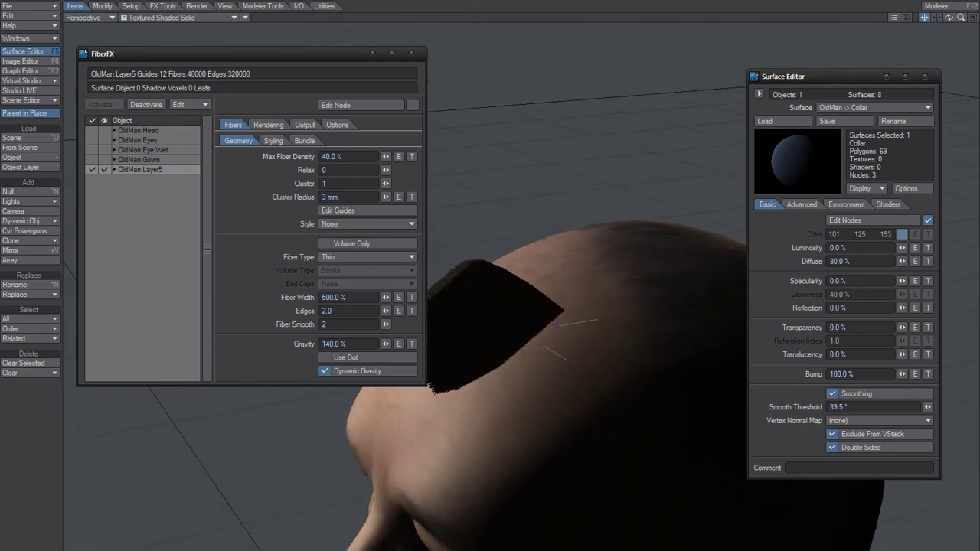
{"action": "left_click", "coordinate": [923, 17]}
{"action": "left_click_drag", "start_coordinate": [522, 358], "coordinate": [538, 339], "text": "alt+shift"}
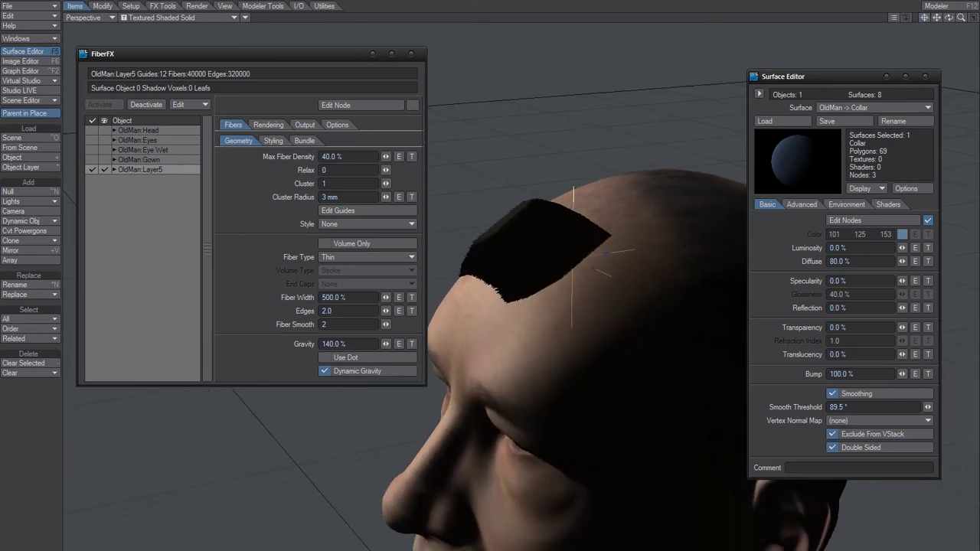
- Reselect the scalp patch layer and set the maximum fiber density of OldMan:Layer5 to 5%
{"action": "left_click", "coordinate": [519, 225]}
{"action": "left_click", "coordinate": [433, 521]}
{"action": "key", "text": "Up"}
{"action": "key", "text": "Up"}
{"action": "left_click_drag", "start_coordinate": [498, 360], "coordinate": [591, 261], "text": "alt"}
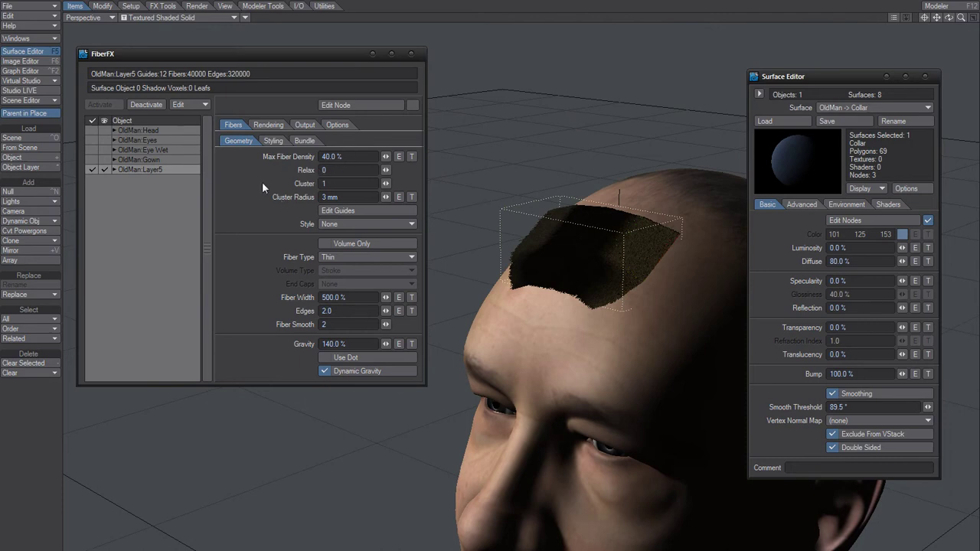
{"action": "left_click", "coordinate": [357, 155]}
{"action": "type", "text": "5"}
{"action": "key", "text": "Tab"}
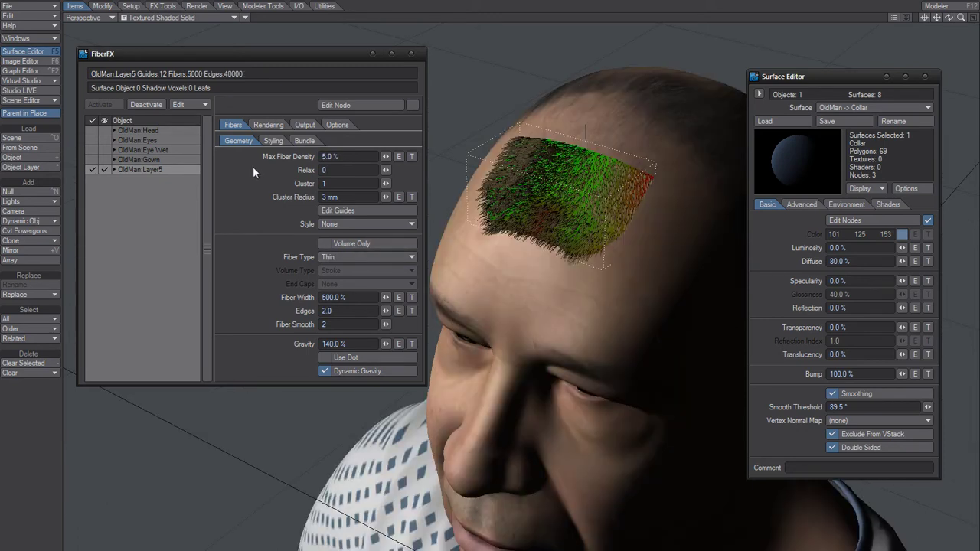
- Set the gravity of the OldMan:Layer5 fibers to 0%
{"action": "left_click", "coordinate": [352, 372]}
{"action": "left_click_drag", "start_coordinate": [377, 345], "coordinate": [287, 344]}
{"action": "type", "text": "0"}
{"action": "key", "text": "Tab"}
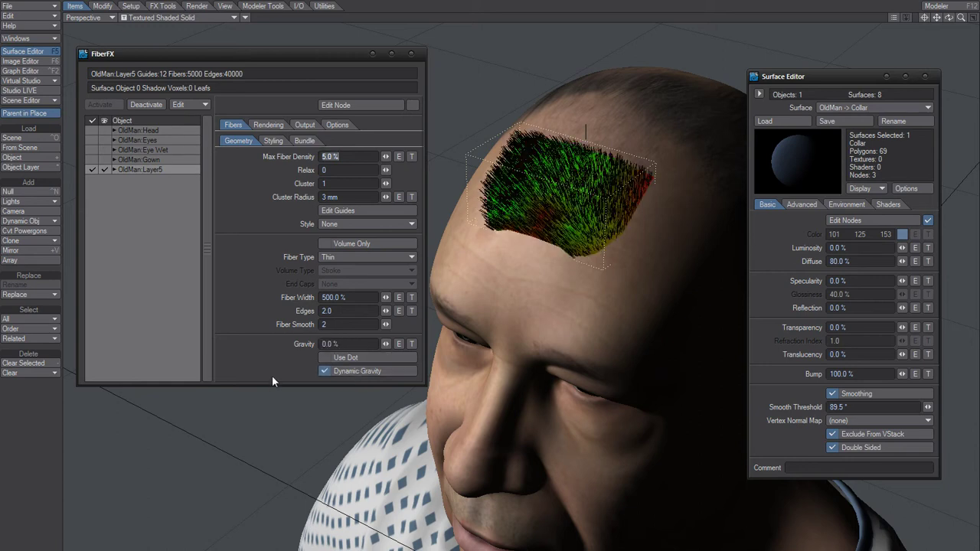
{"action": "left_click_drag", "start_coordinate": [613, 300], "coordinate": [480, 275], "text": "alt"}
{"action": "left_click_drag", "start_coordinate": [575, 290], "coordinate": [539, 280], "text": "alt"}
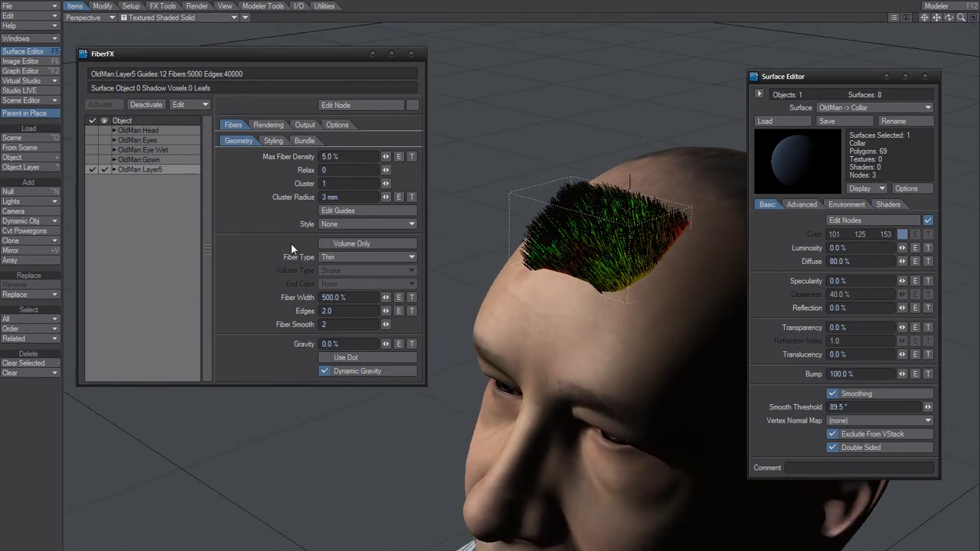
- Lengthen the fibers by raising their styling scale in two stages, to 300% and to 500%
{"action": "left_click", "coordinate": [272, 141]}
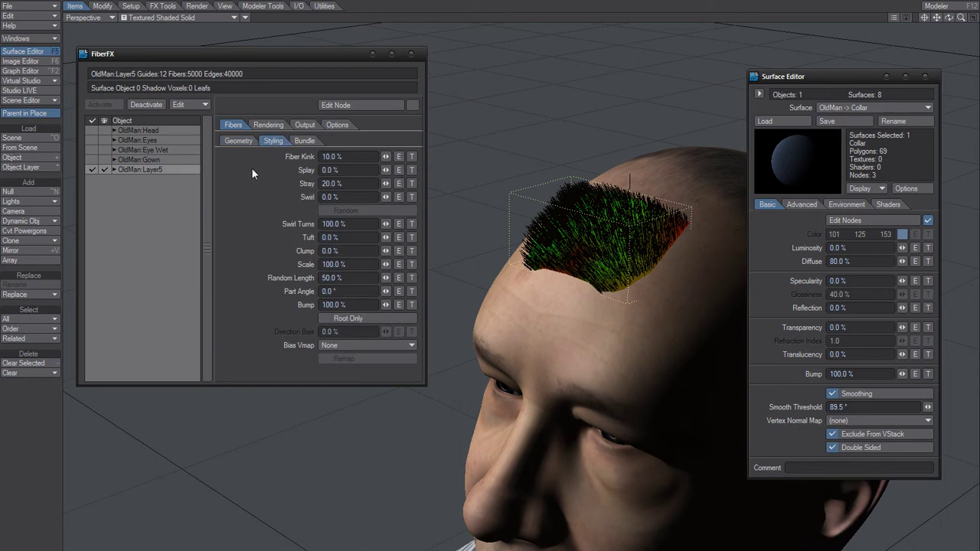
{"action": "left_click", "coordinate": [342, 264]}
{"action": "left_click_drag", "start_coordinate": [341, 264], "coordinate": [300, 257]}
{"action": "type", "text": "300"}
{"action": "key", "text": "Tab"}
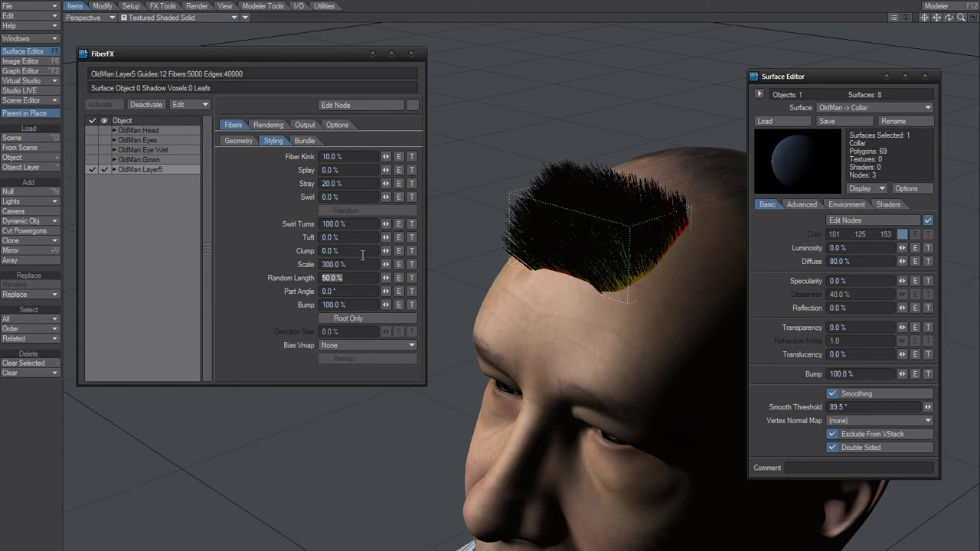
{"action": "key", "text": "shift+Tab"}
{"action": "type", "text": "500"}
{"action": "key", "text": "Tab"}
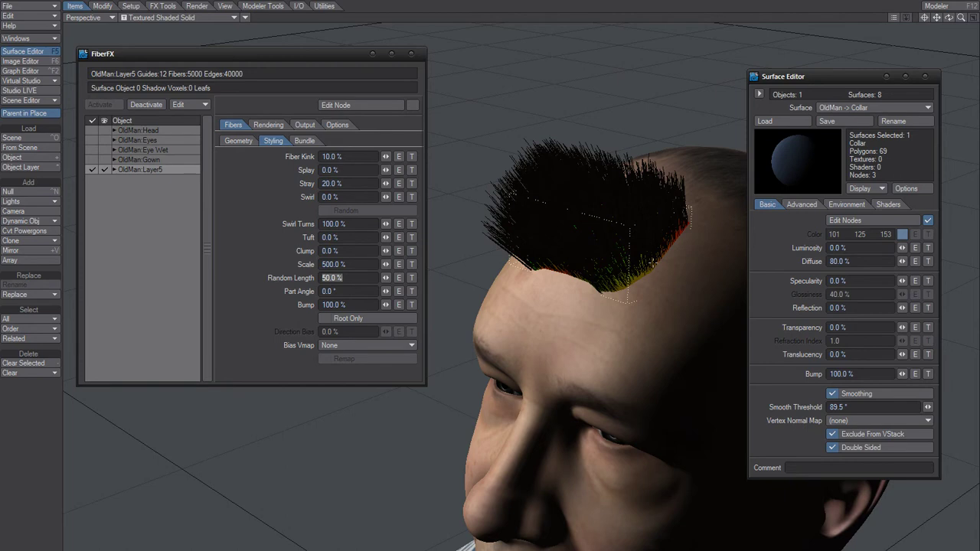
{"action": "left_click_drag", "start_coordinate": [652, 263], "coordinate": [638, 207], "text": "alt"}
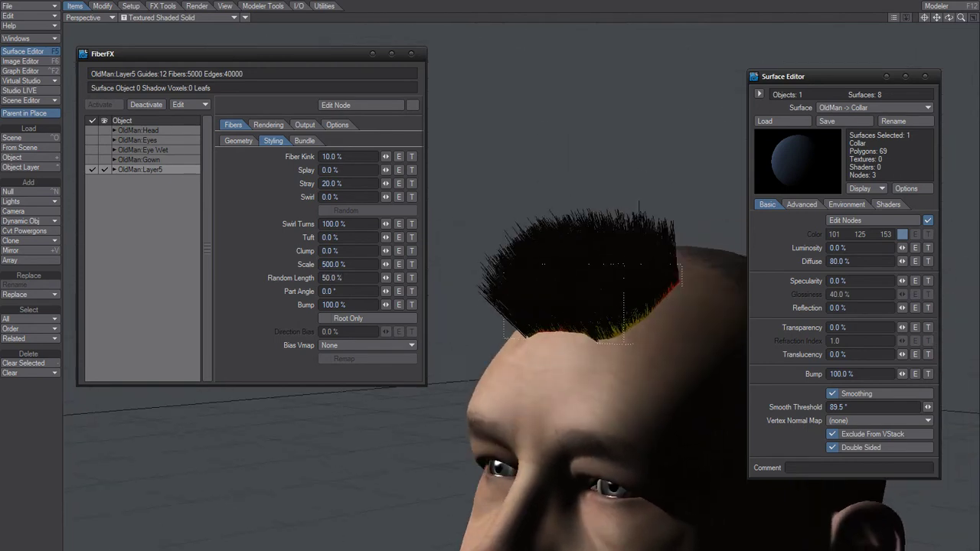
- Thin out the fibers by setting their maximum density to 2%
{"action": "left_click", "coordinate": [237, 141]}
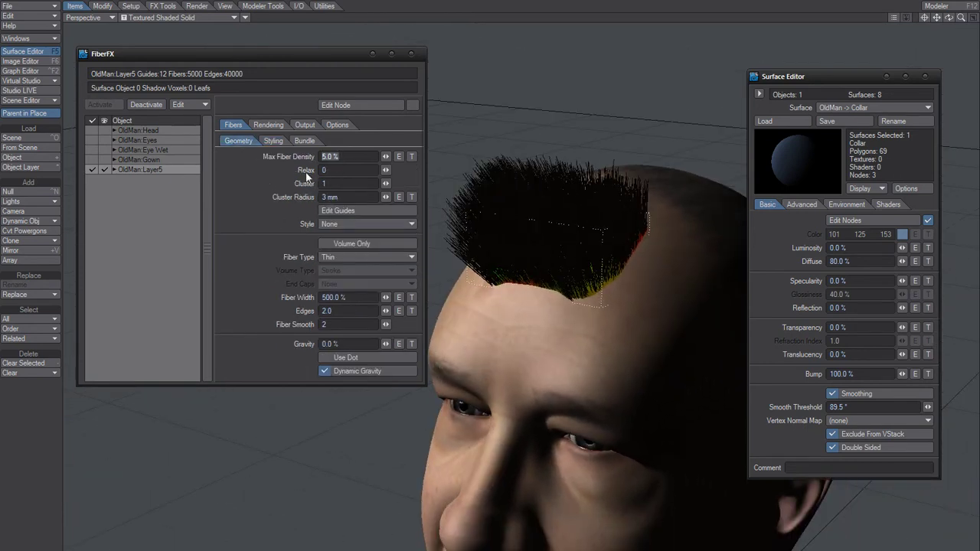
{"action": "left_click_drag", "start_coordinate": [514, 234], "coordinate": [502, 265], "text": "alt"}
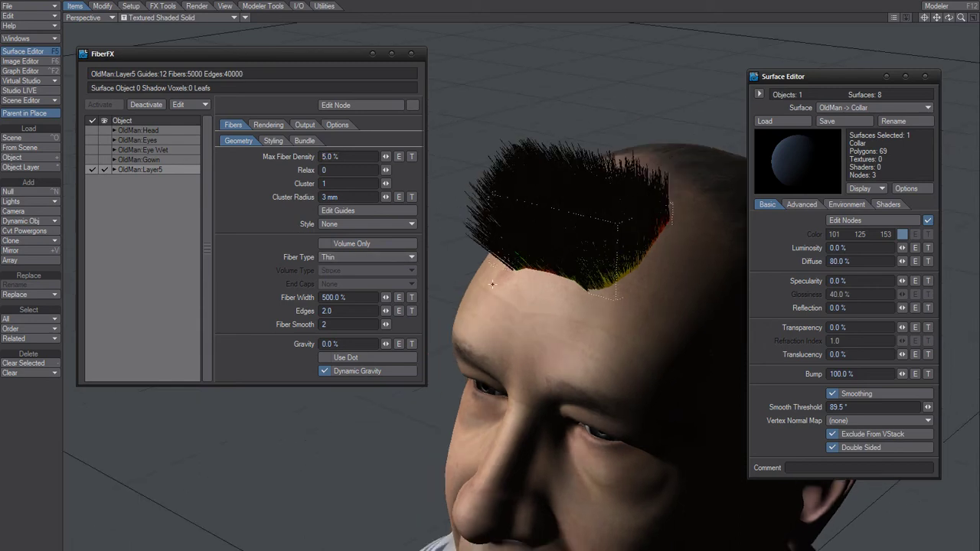
{"action": "left_click", "coordinate": [337, 161]}
{"action": "type", "text": "2"}
{"action": "key", "text": "Return"}
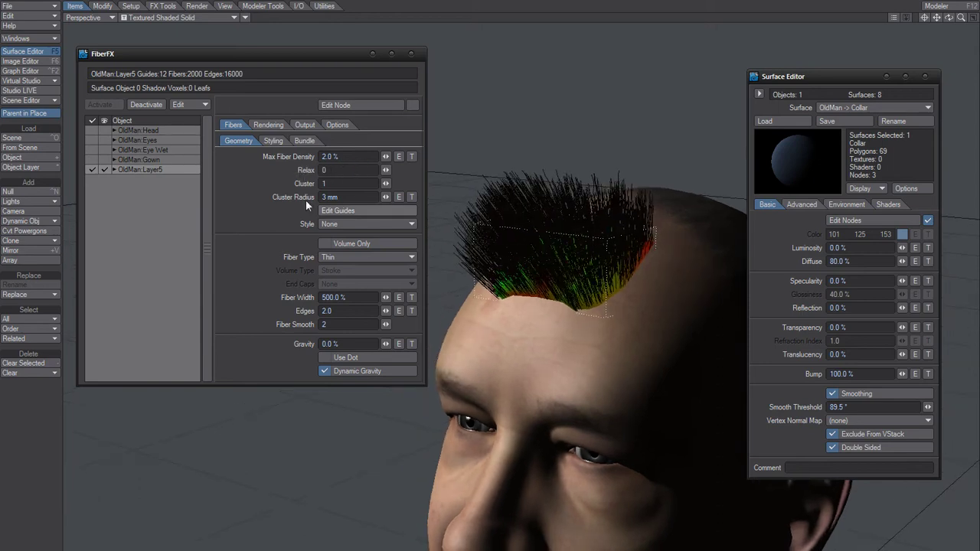
{"action": "left_click_drag", "start_coordinate": [348, 157], "coordinate": [293, 170]}
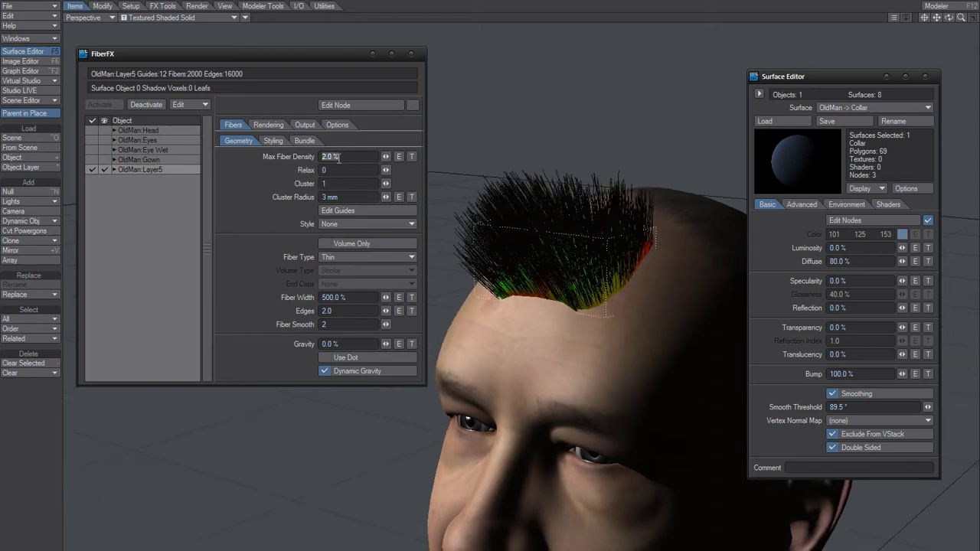
{"action": "left_click", "coordinate": [347, 155]}
{"action": "left_click_drag", "start_coordinate": [353, 156], "coordinate": [266, 182]}
{"action": "left_click", "coordinate": [288, 196]}
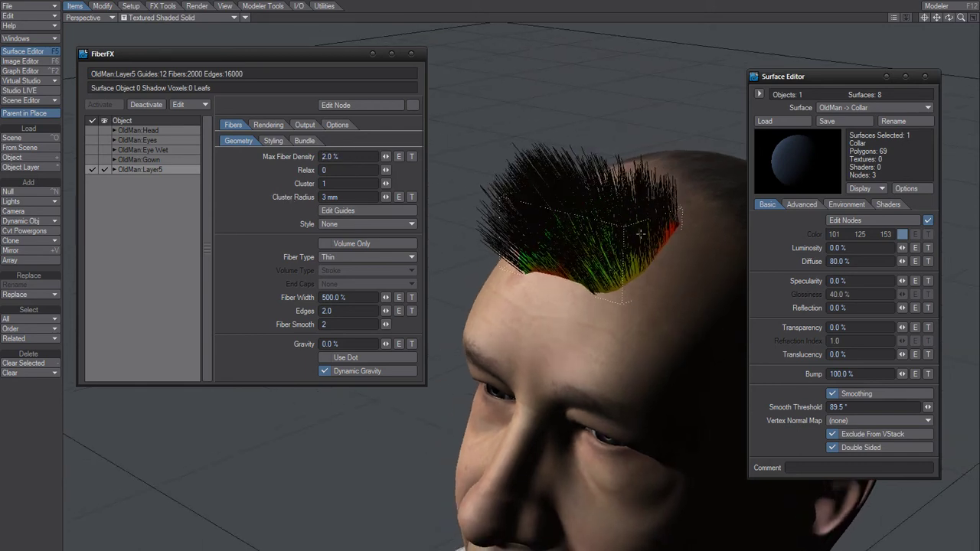
- Open the styling settings of the OldMan:Layer5 fibers
{"action": "mouse_move", "coordinate": [584, 260]}
{"action": "left_mouse_down", "text": "alt"}
{"action": "mouse_move", "coordinate": [574, 248]}
{"action": "mouse_move", "coordinate": [582, 253]}
{"action": "left_mouse_up", "text": "alt"}
{"action": "left_click", "coordinate": [272, 142]}
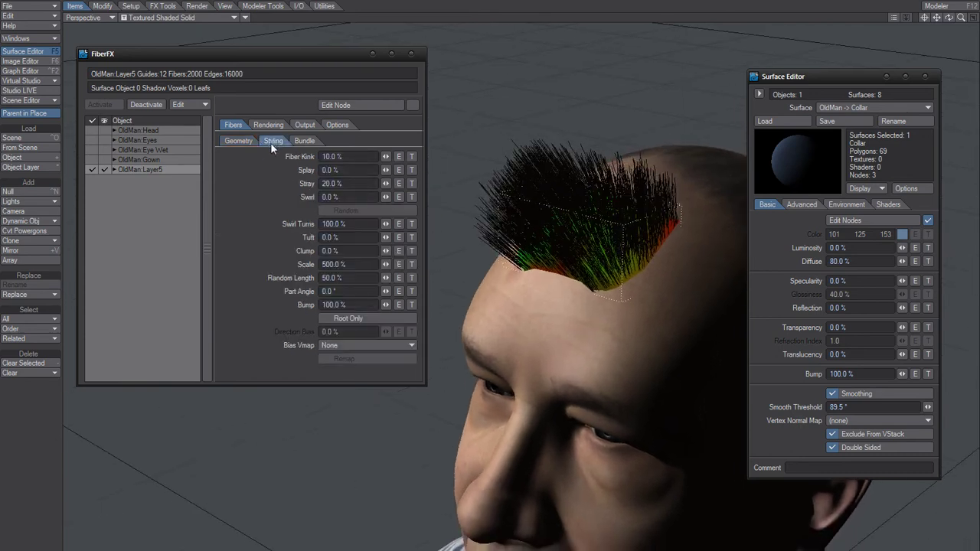